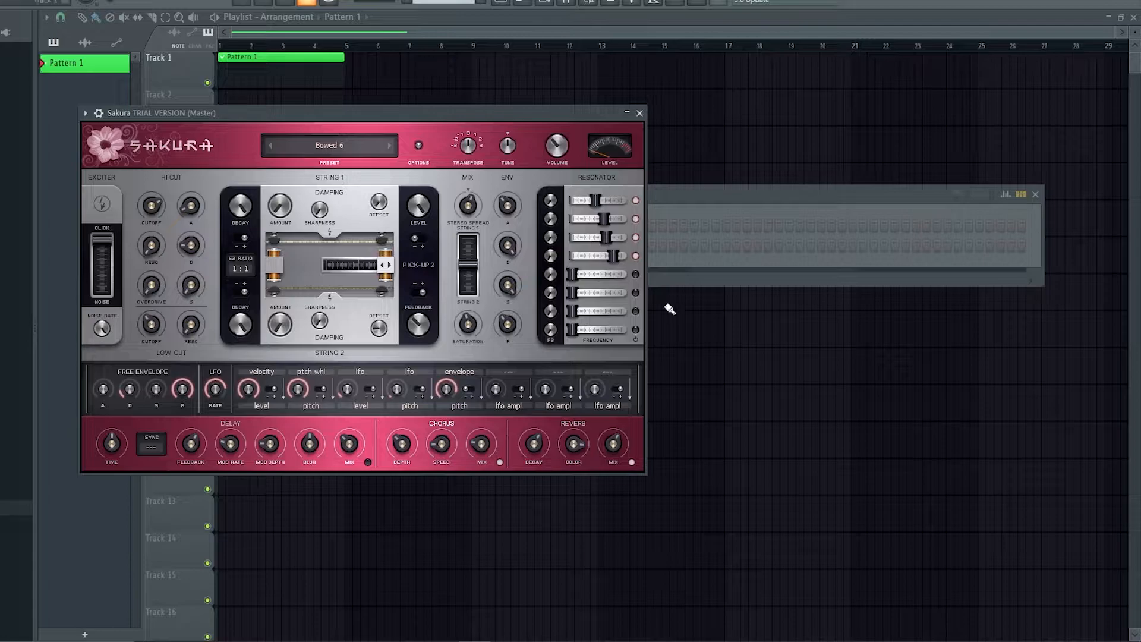
- Load the KBD Sakura Dan Stage EP FG preset from the Keyboard bank of Sakura's preset library
left_click(331, 141)
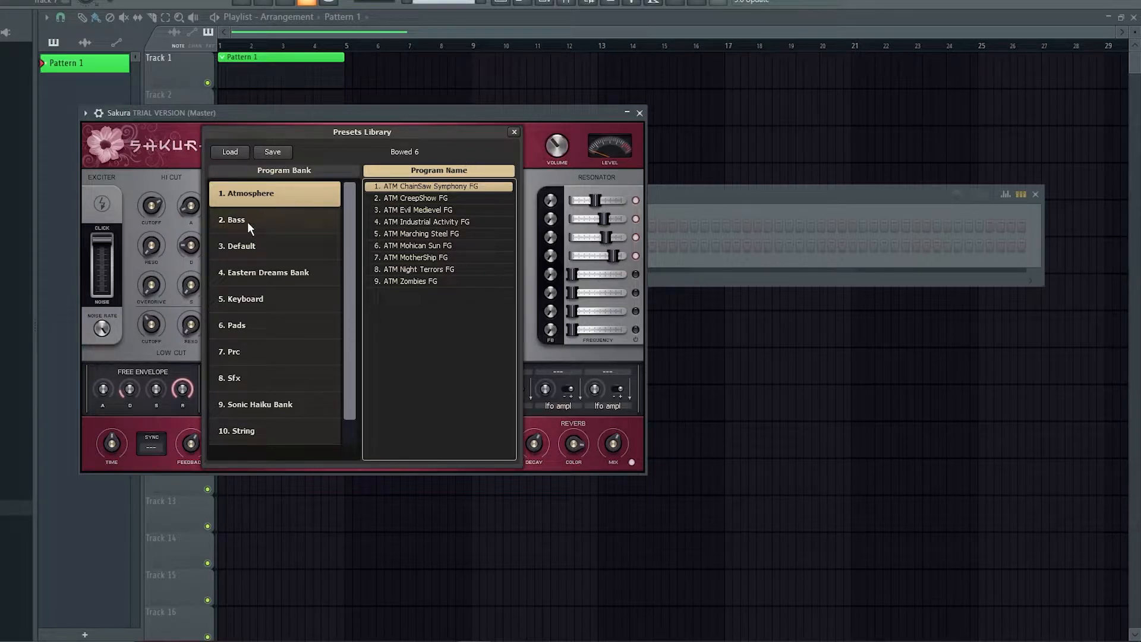
left_click(278, 300)
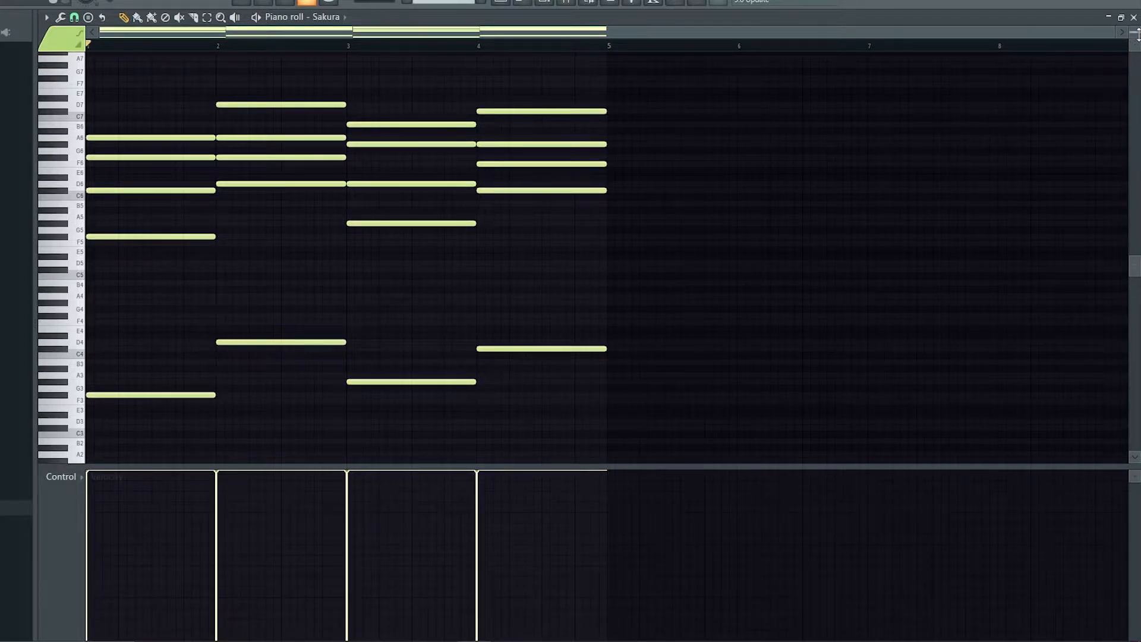
- Examine the four-bar Sakura chord progression in the piano roll and play it back
scroll(577, 242, "up", 2)
scroll(577, 241, "up", 3)
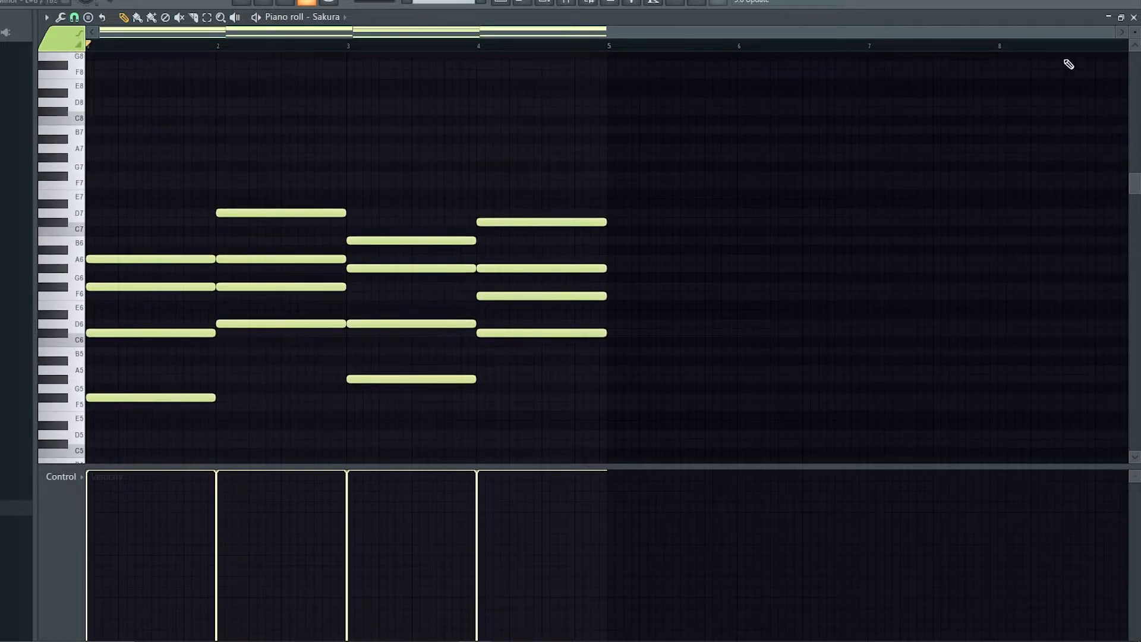
scroll(577, 241, "down", 2)
scroll(527, 145, "up", 1)
scroll(536, 106, "down", 1)
scroll(535, 107, "down", 1)
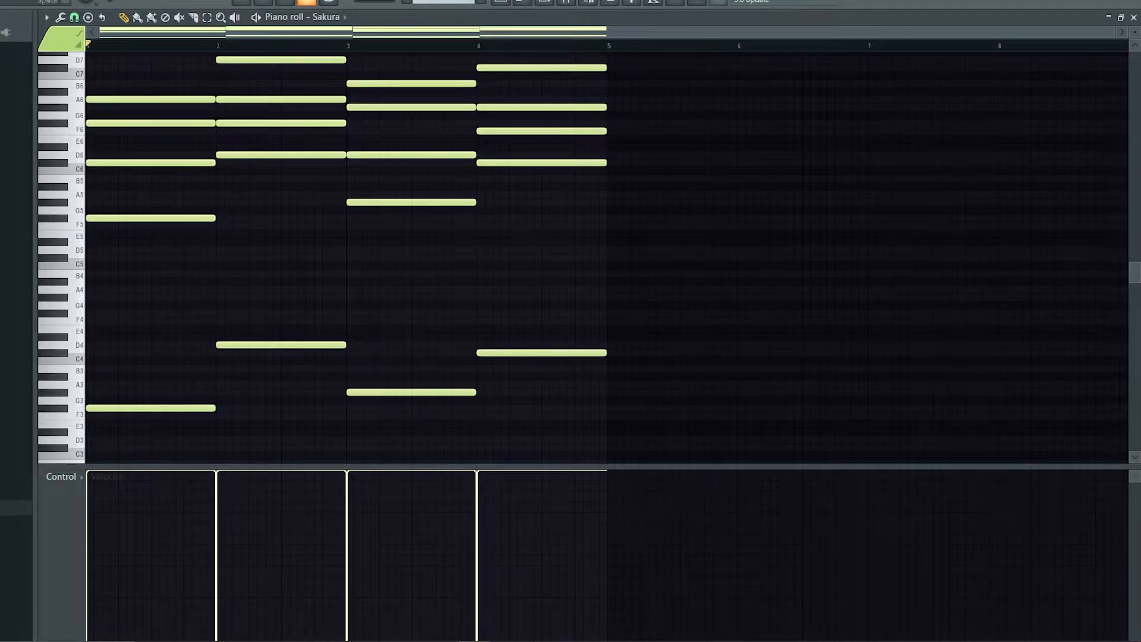
key("space")
scroll(867, 279, "up", 1)
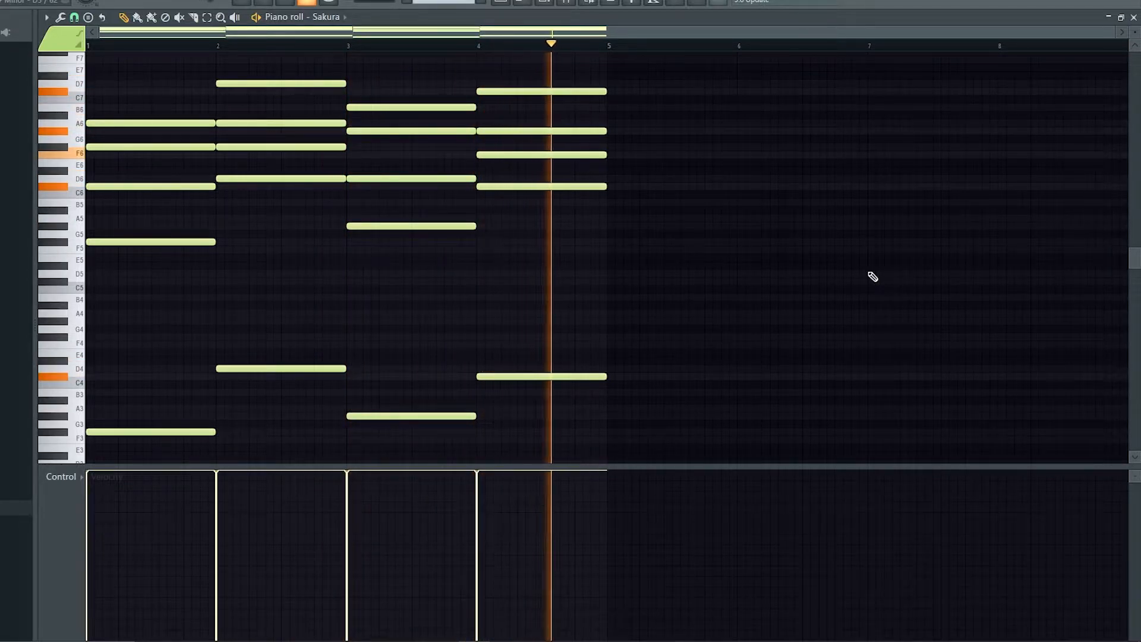
key("space")
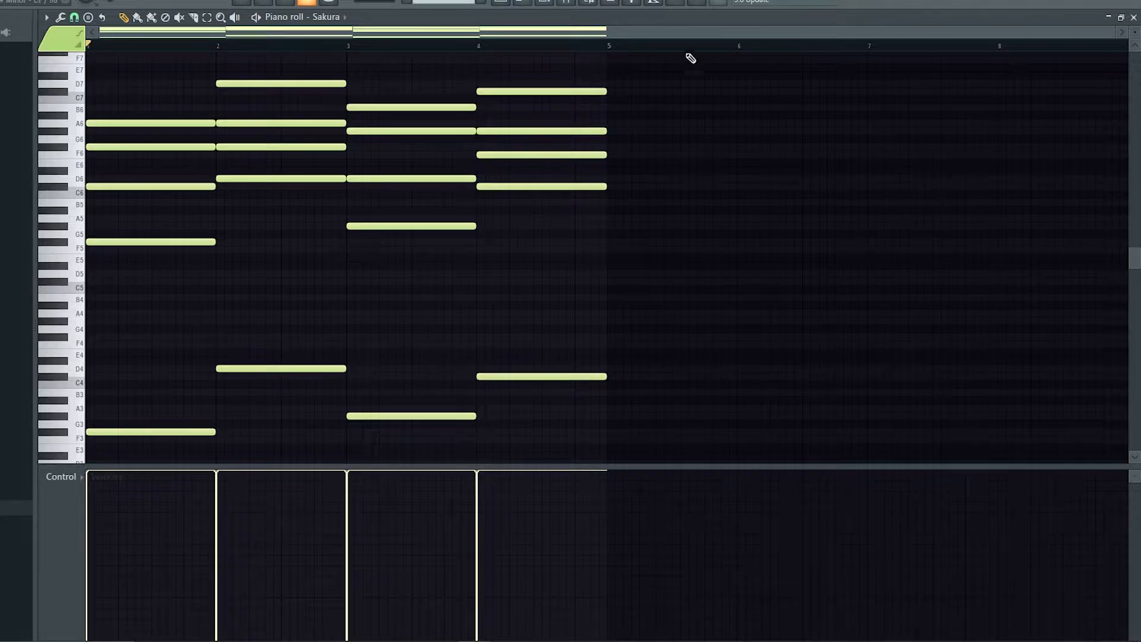
- Reopen the Sakura synth from its channel to check the chosen preset, and close it again
left_click(544, 4)
left_click(317, 255)
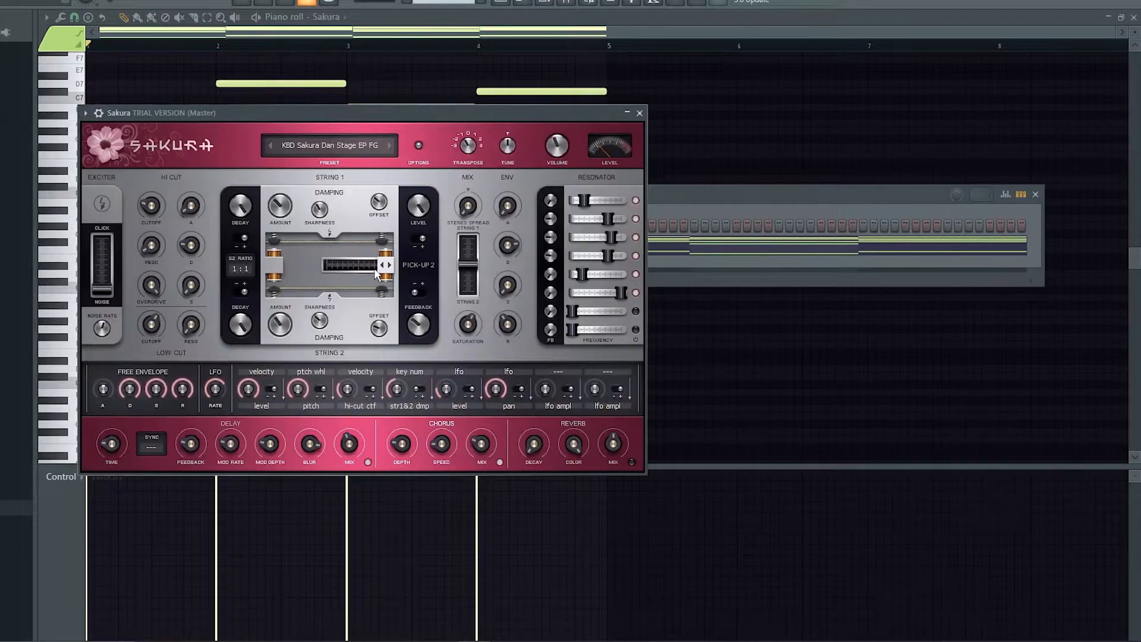
left_click(639, 113)
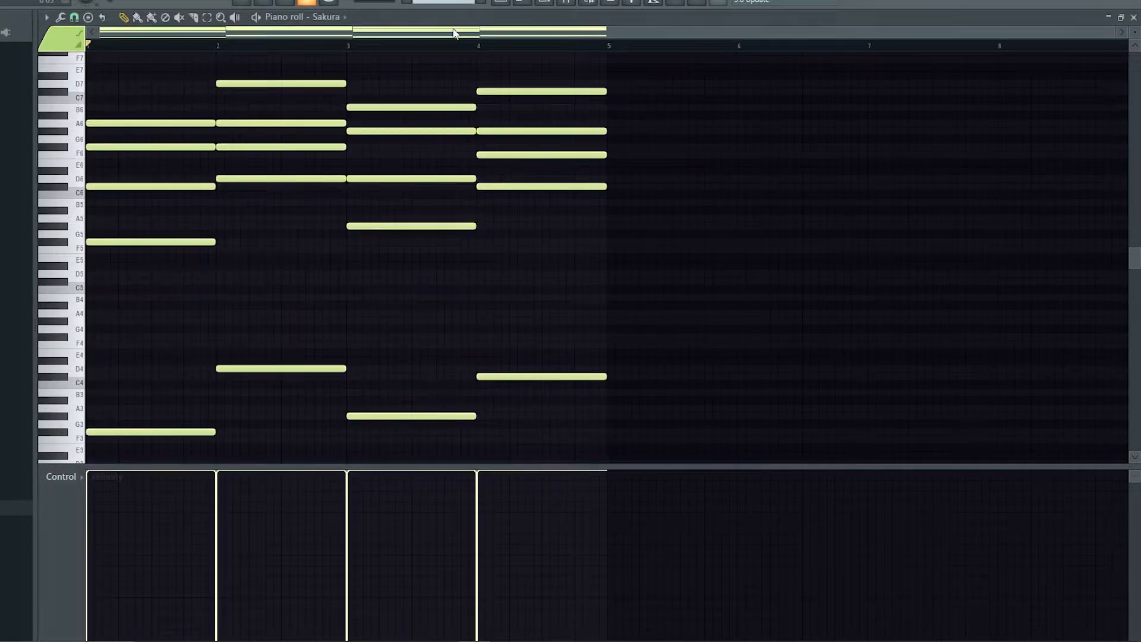
- Slice some of the upper chord notes into shorter repeated notes across all four bars of the Sakura piano roll
scroll(203, 127, "up", 3)
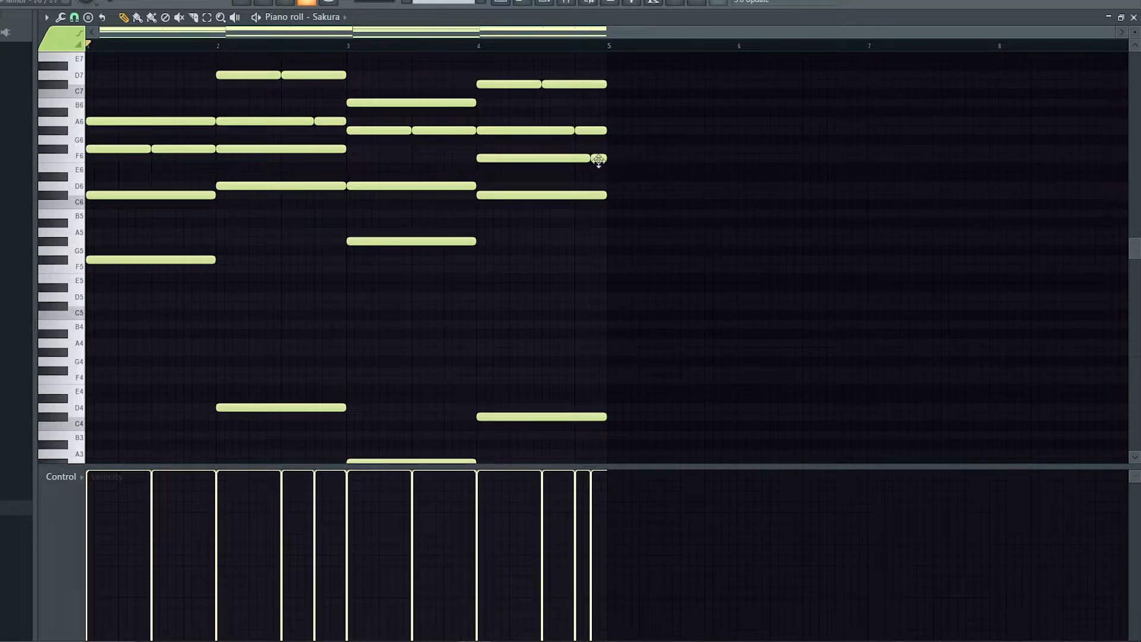
scroll(828, 153, "down", 2)
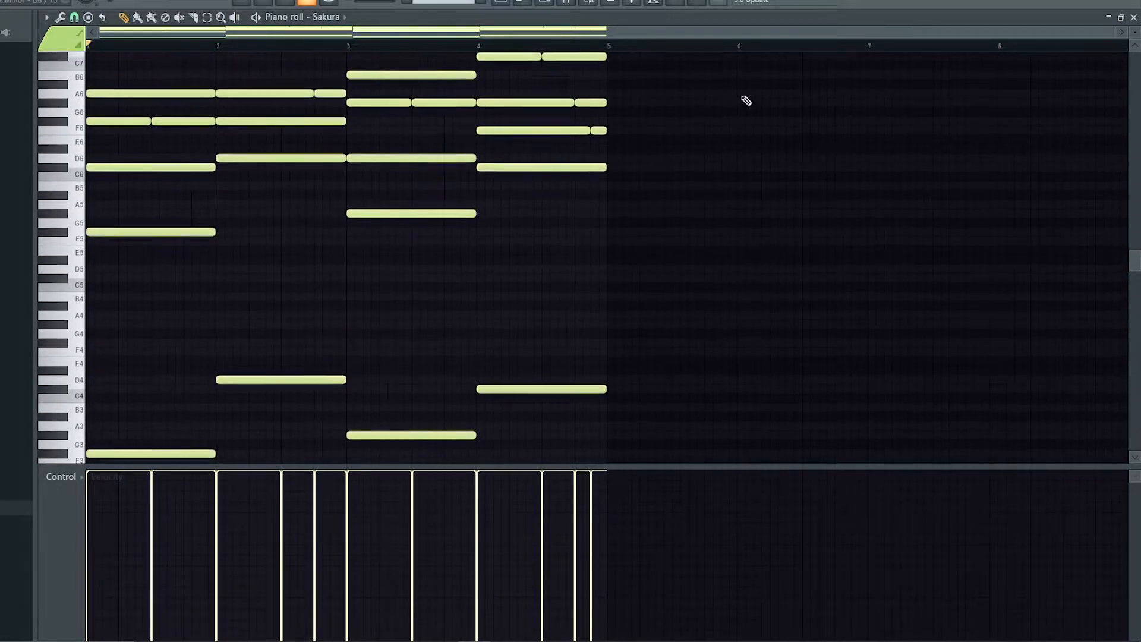
- Check the Sakura synth's settings and play back the chord progression with the sliced notes
left_click(544, 3)
left_click(324, 245)
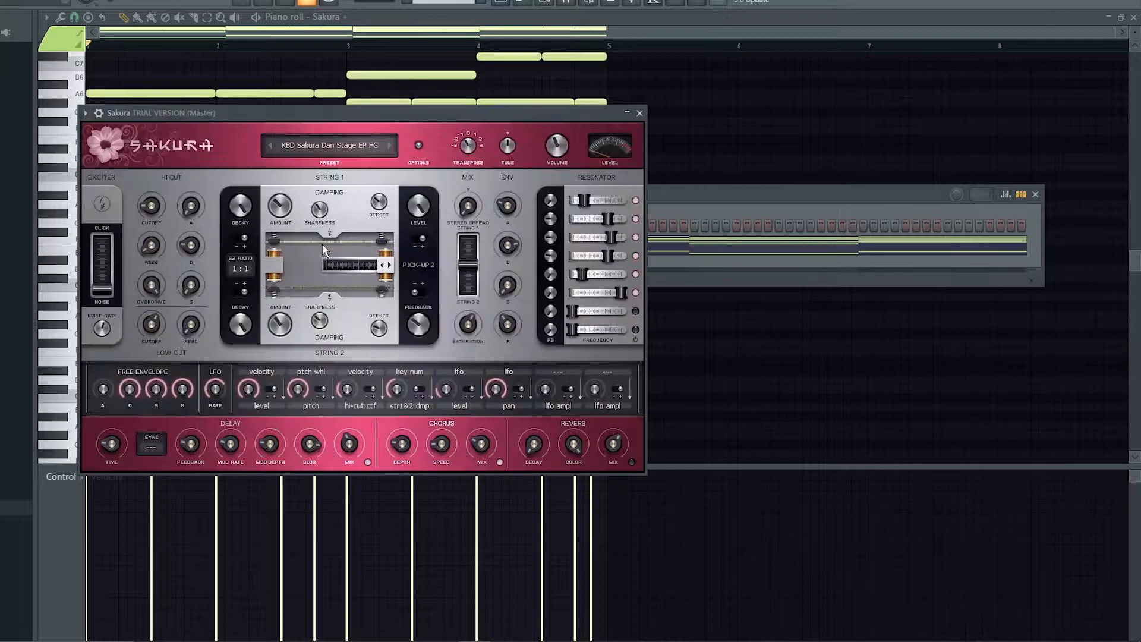
left_click(84, 109)
scroll(725, 183, "down", 2)
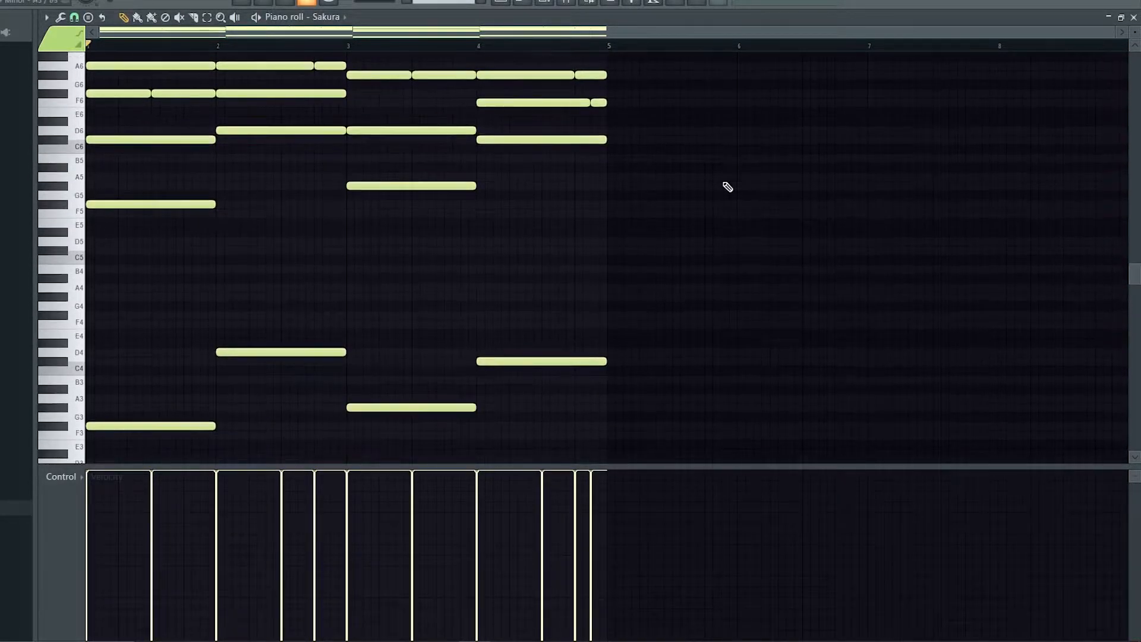
key("space")
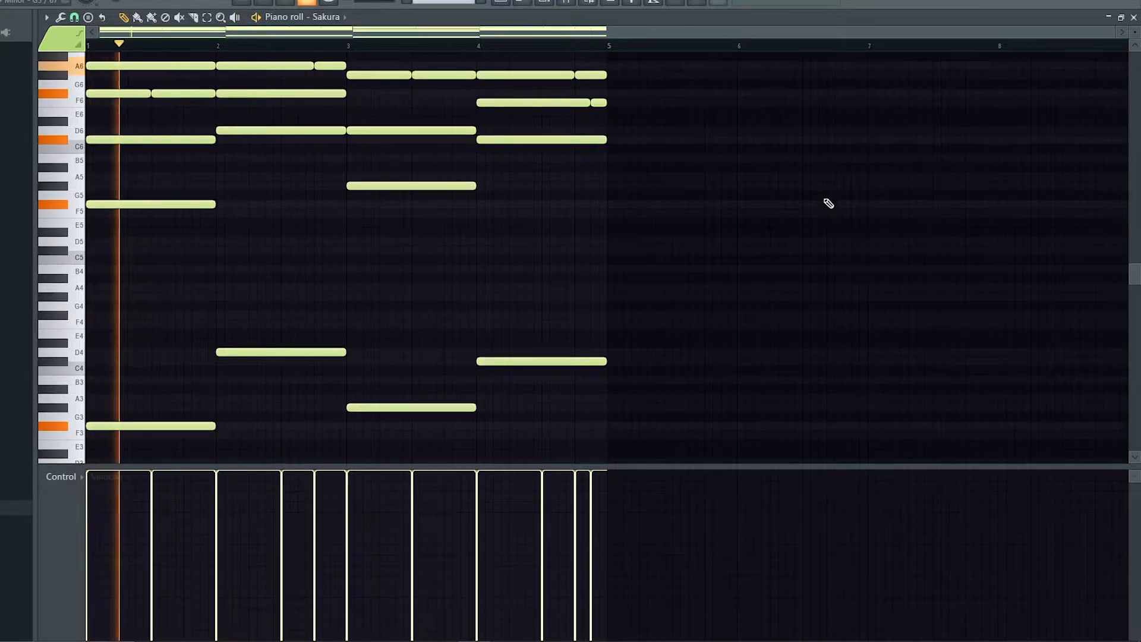
scroll(824, 203, "up", 4)
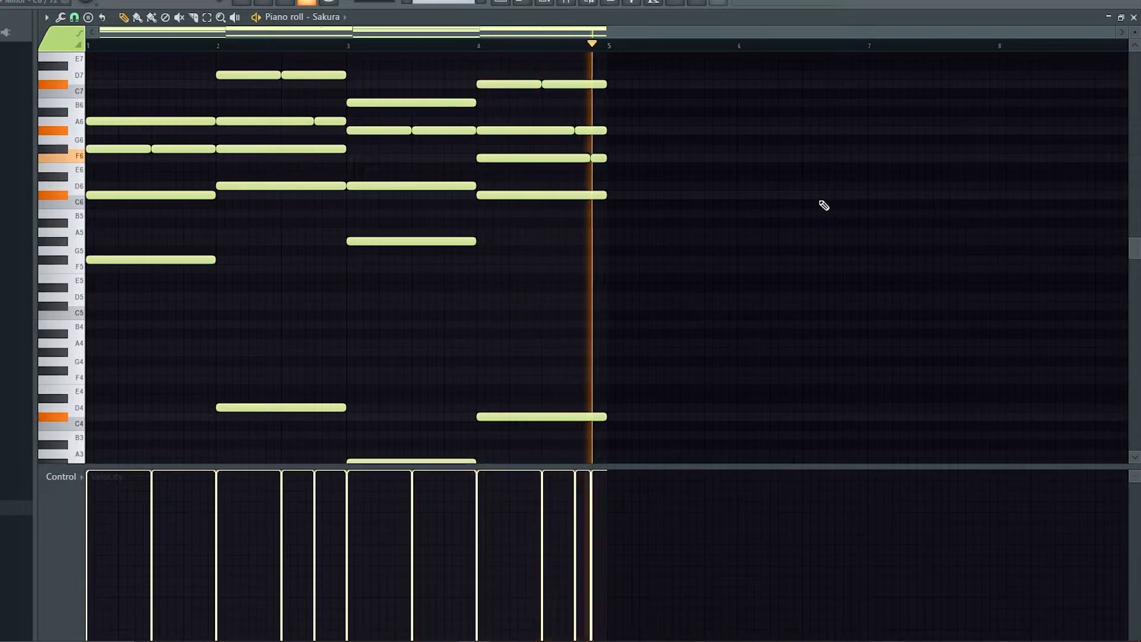
key("space")
- Clone the Sakura channel in the channel rack
left_click(561, 6)
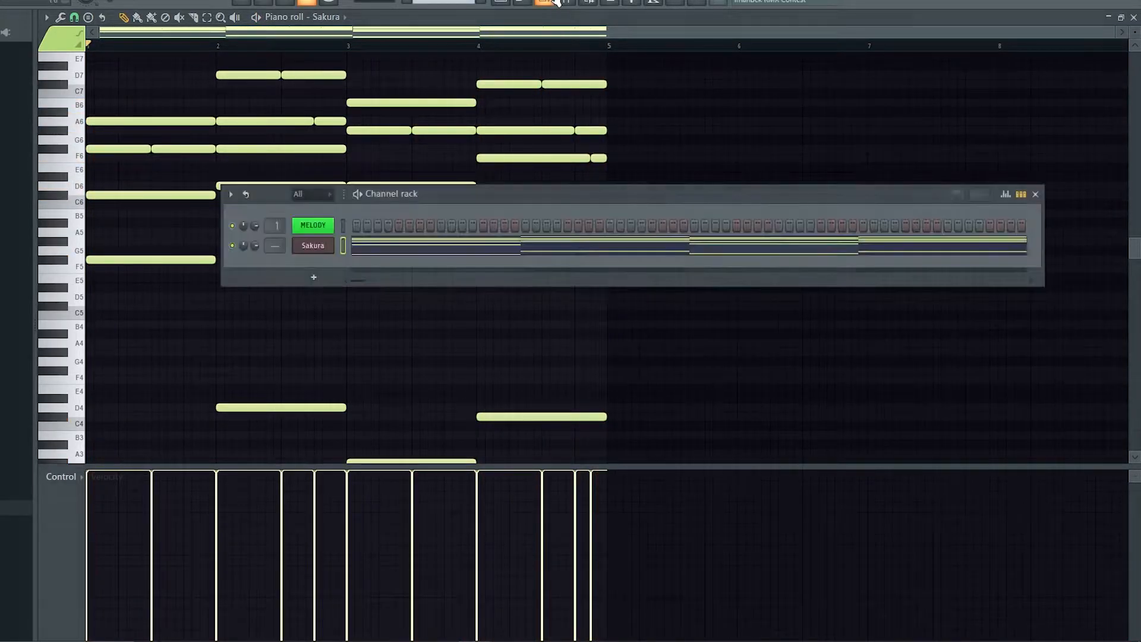
right_click(330, 254)
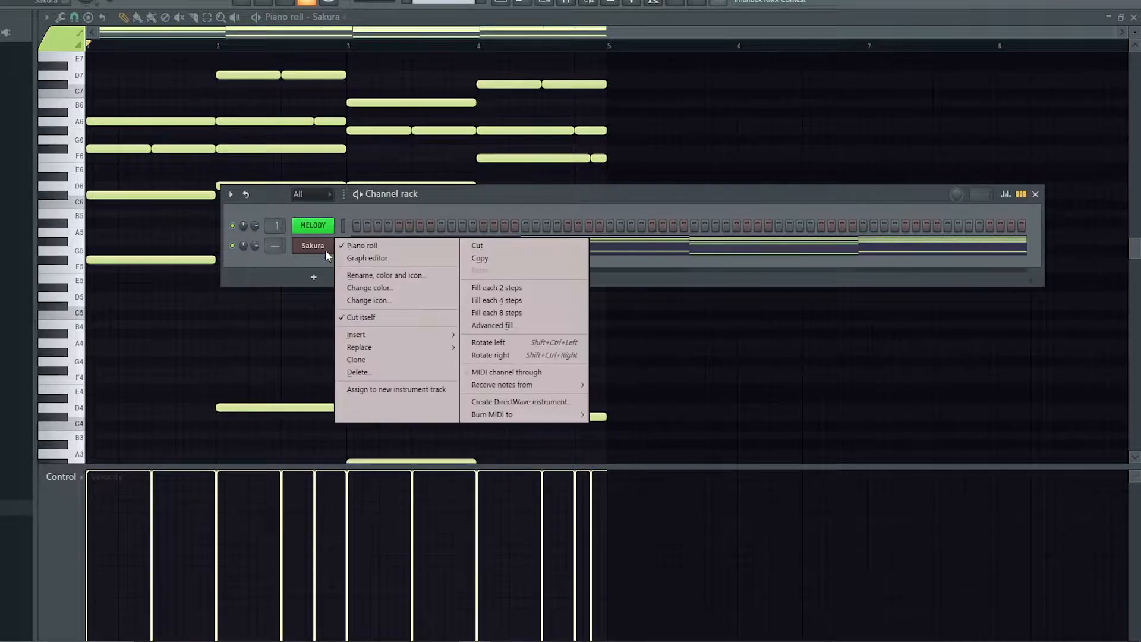
left_click(450, 363)
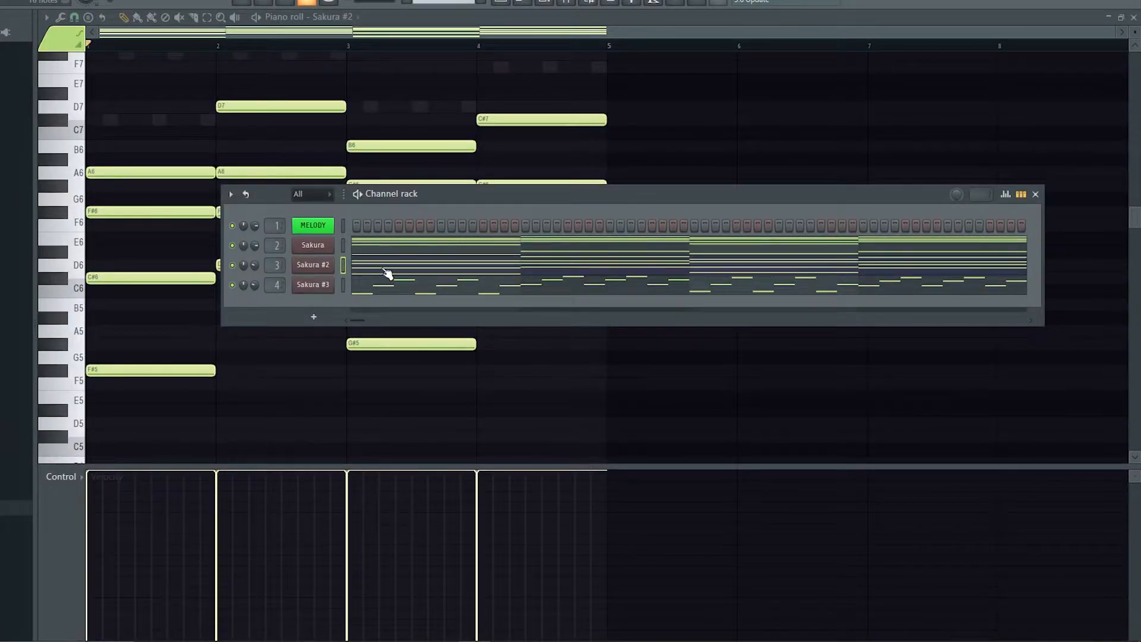
- Examine the arpeggio notes of the Sakura #3 channel in the piano roll
left_click(362, 292)
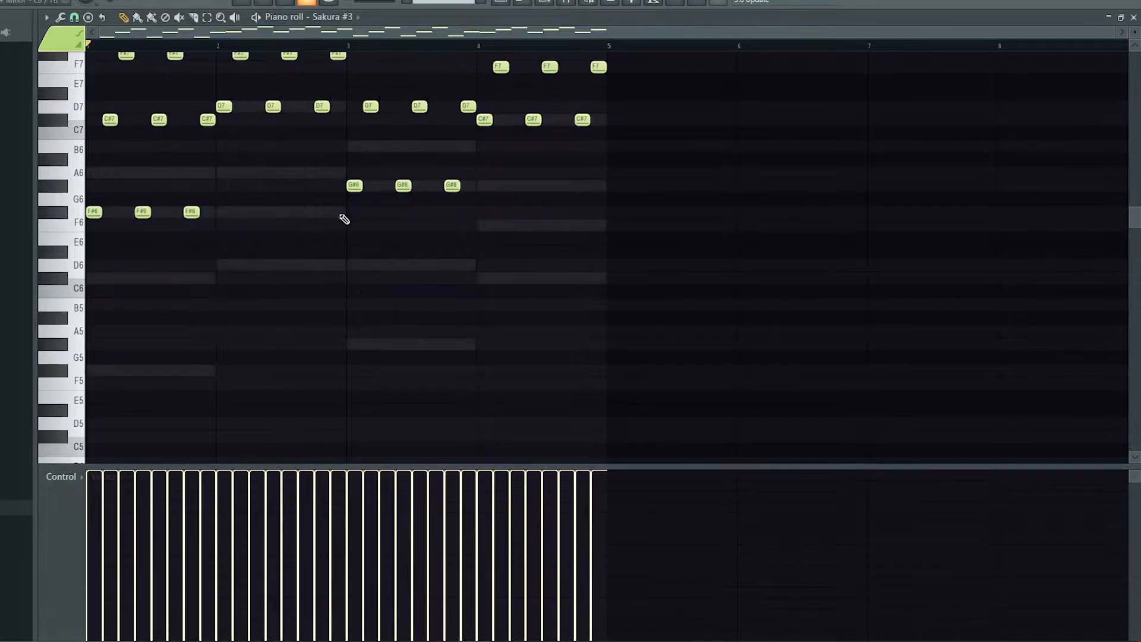
scroll(265, 222, "down", 3)
scroll(265, 222, "up", 3)
- Review the three Sakura channels and look through their assigned mixer tracks 2, 3 and 4
left_click(547, 3)
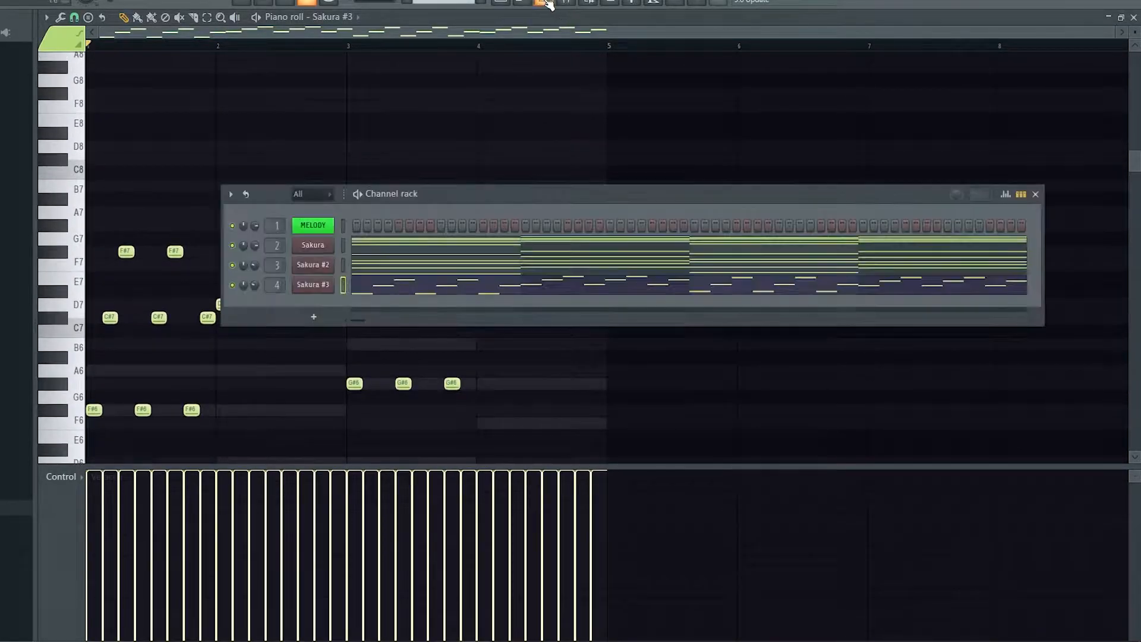
left_click(566, 3)
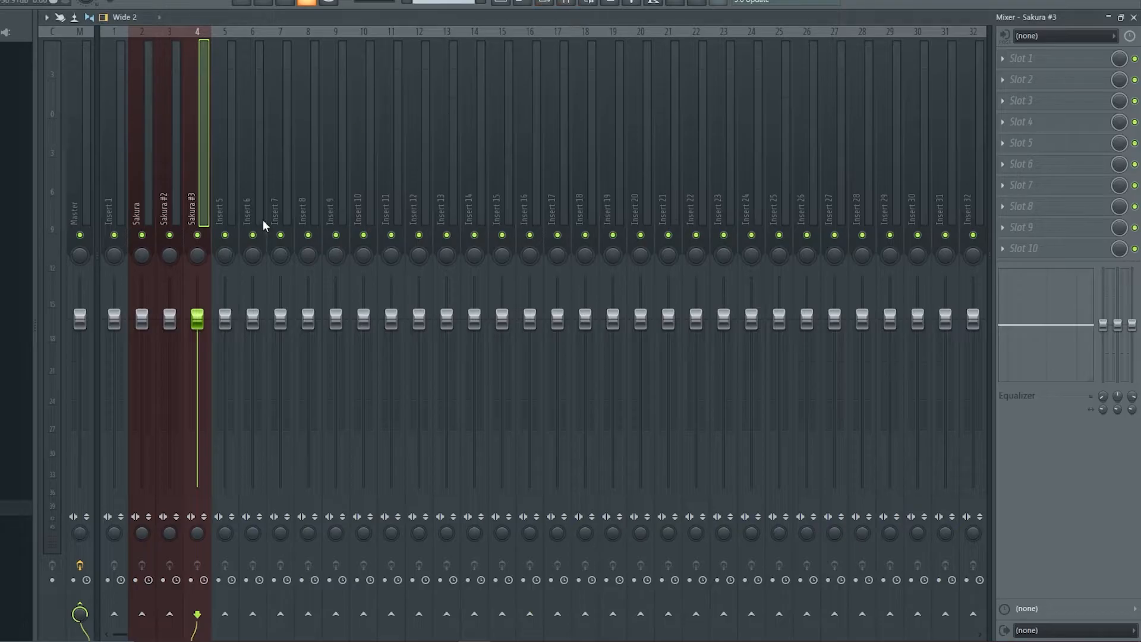
left_click(176, 167)
left_click(150, 159)
left_click(170, 158)
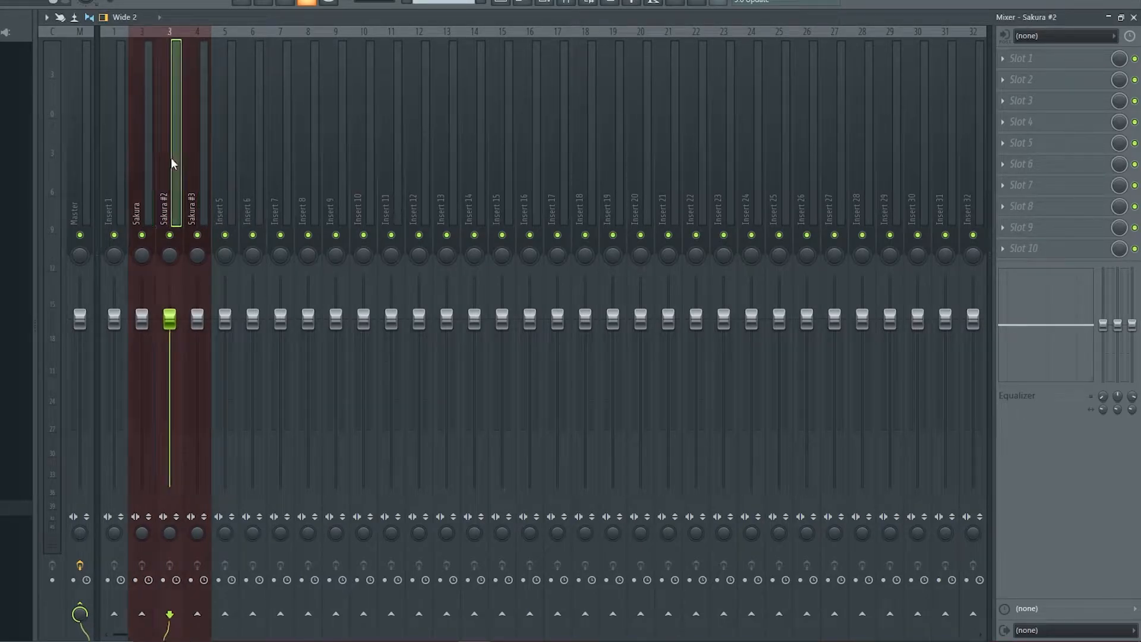
left_click(198, 153)
left_click(160, 153)
left_click(143, 150)
left_click(126, 148)
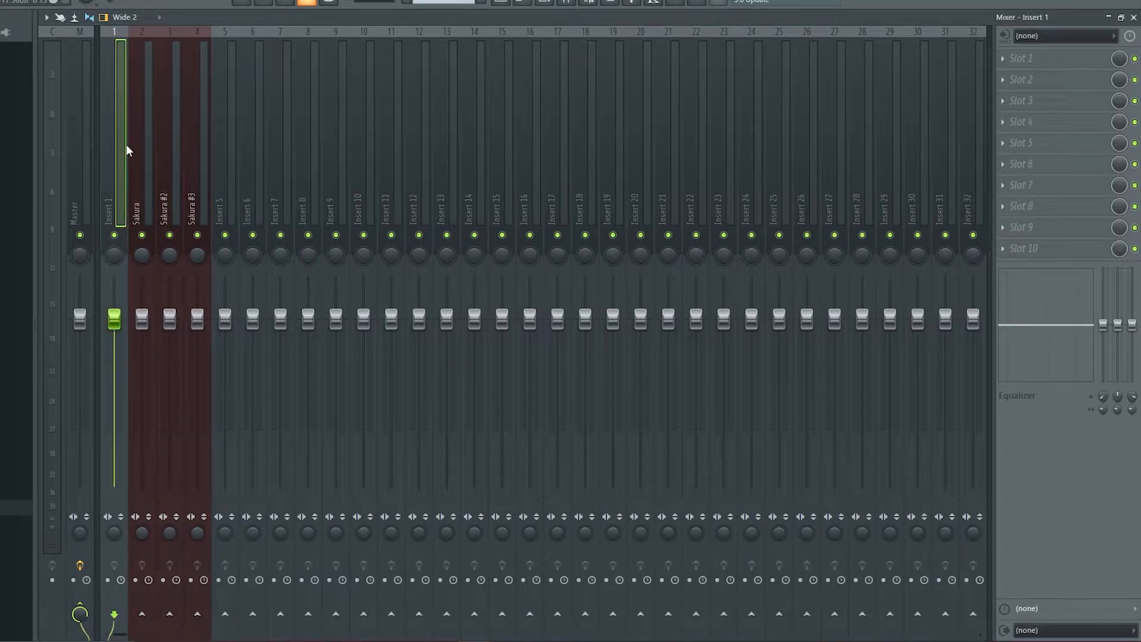
left_click(152, 154)
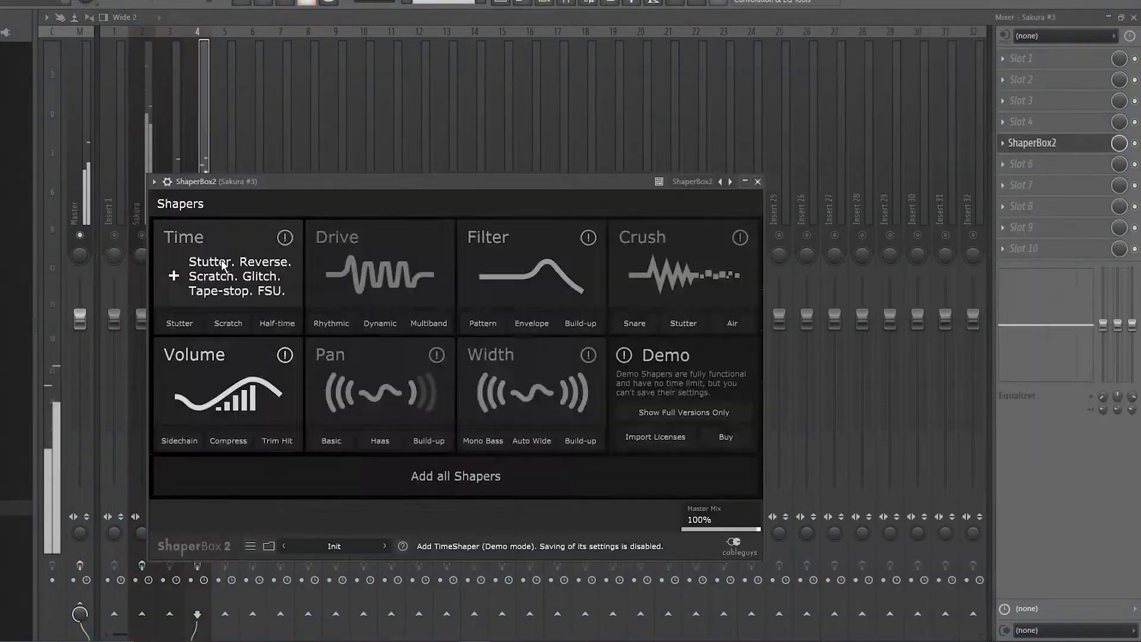
- Add the Time shaper in ShaperBox2 on the Sakura #3 mixer track
left_click(199, 257)
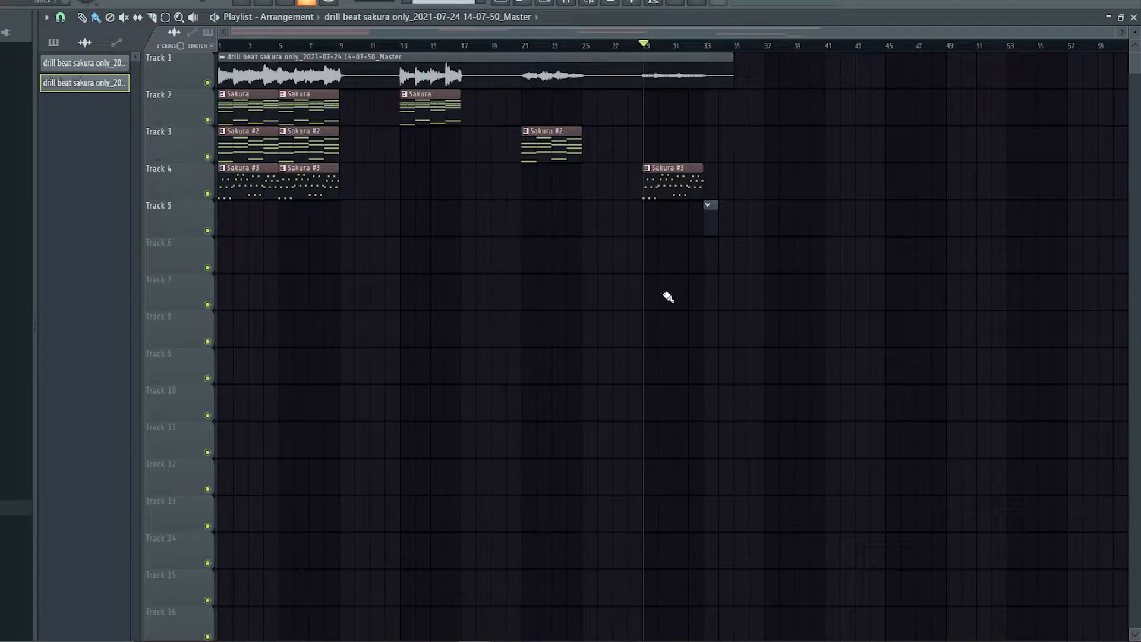
- Inspect Fruity parametric EQ 2 on the Sakura mixer track and RC-20 Retro Color on the Sakura #2 track
left_click(563, 2)
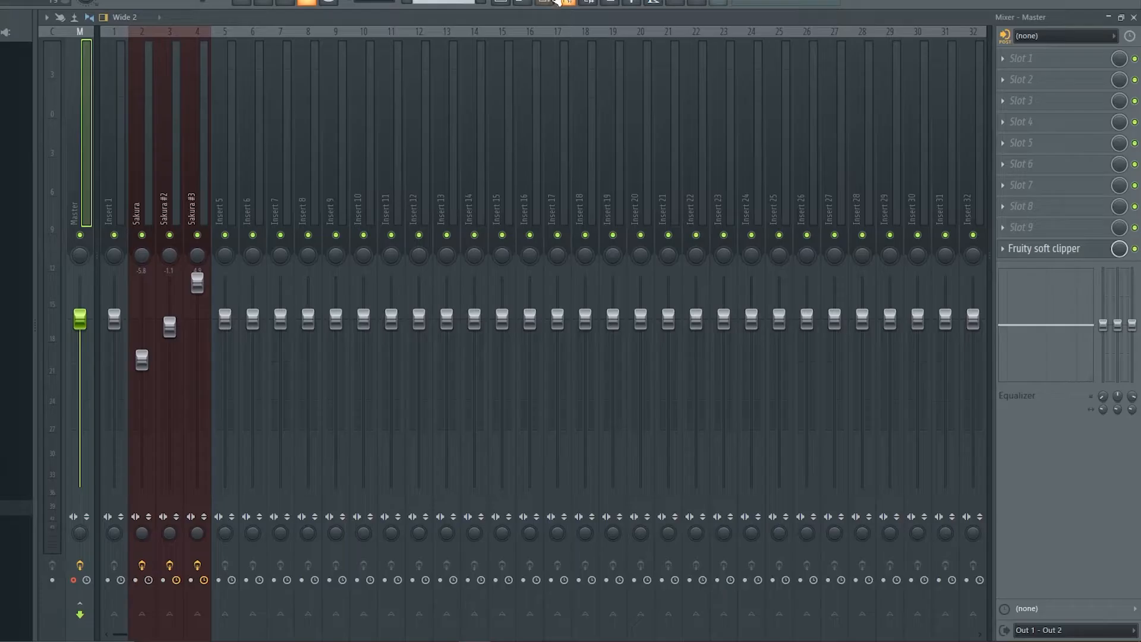
left_click(148, 133)
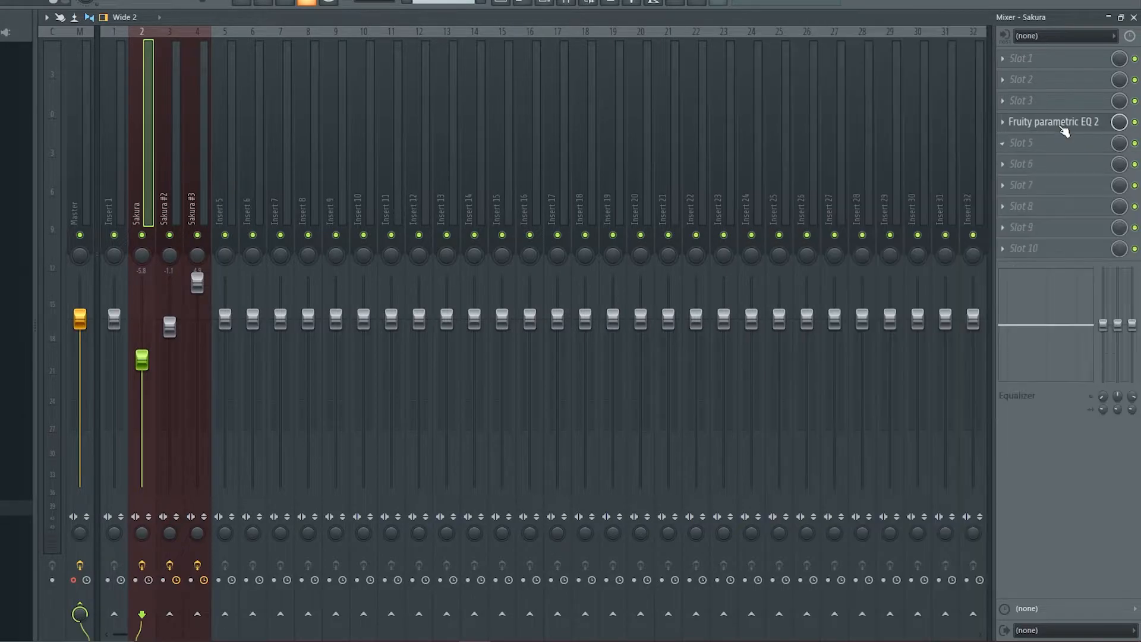
left_click(1064, 123)
left_click(177, 66)
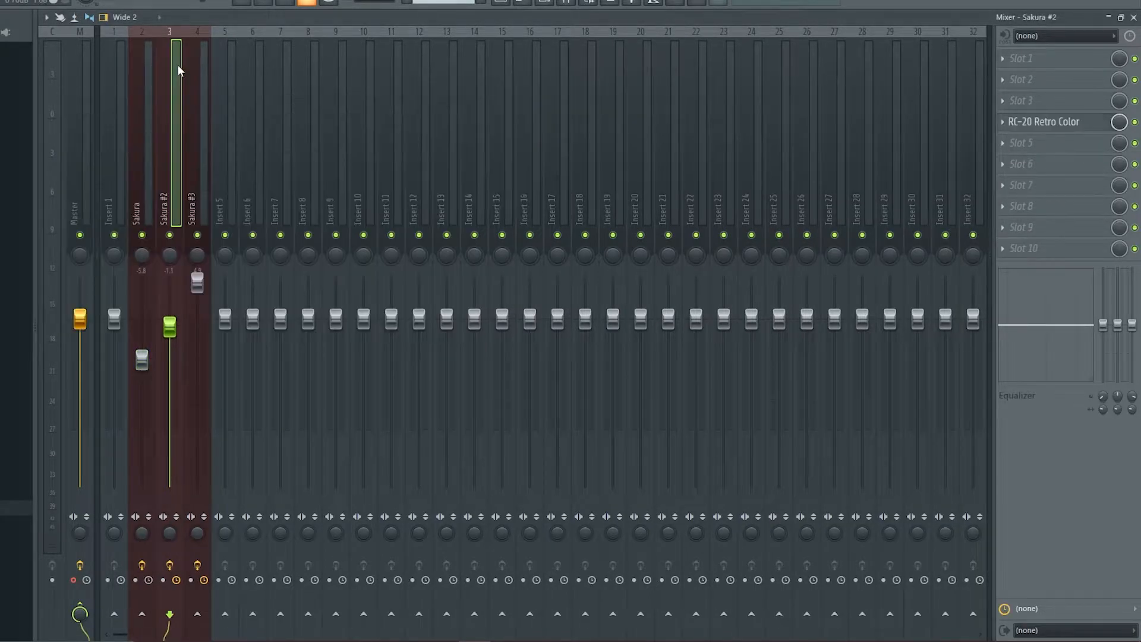
left_click(1063, 122)
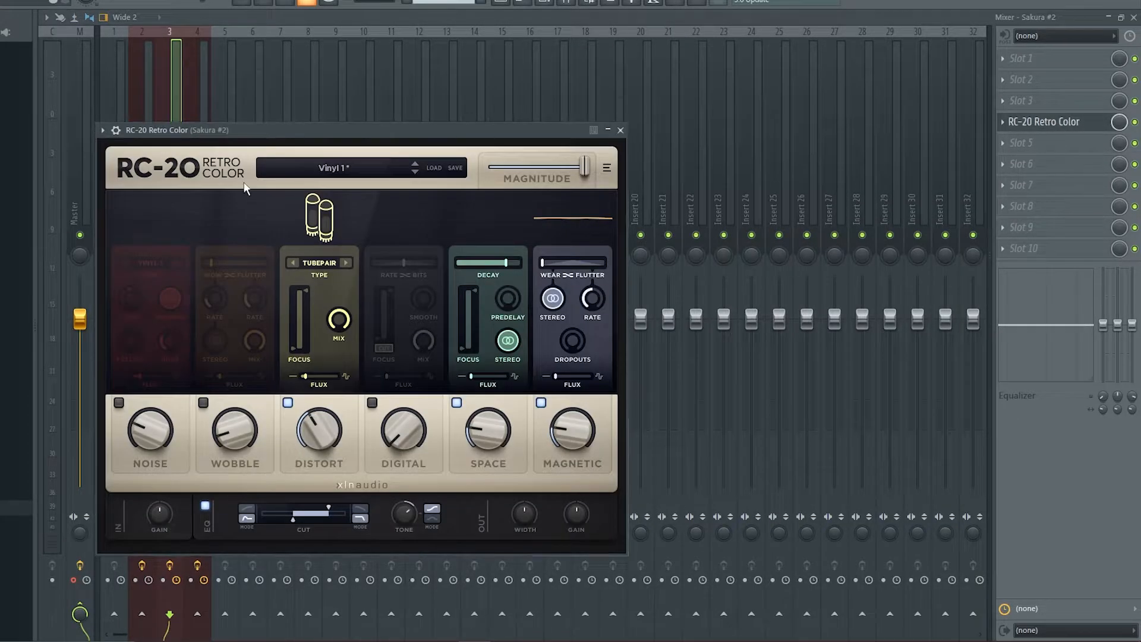
- Inspect the ShaperBox2, ValhallaSupermassive and Fruity Limiter effects on the Sakura #3 mixer track
left_click(199, 73)
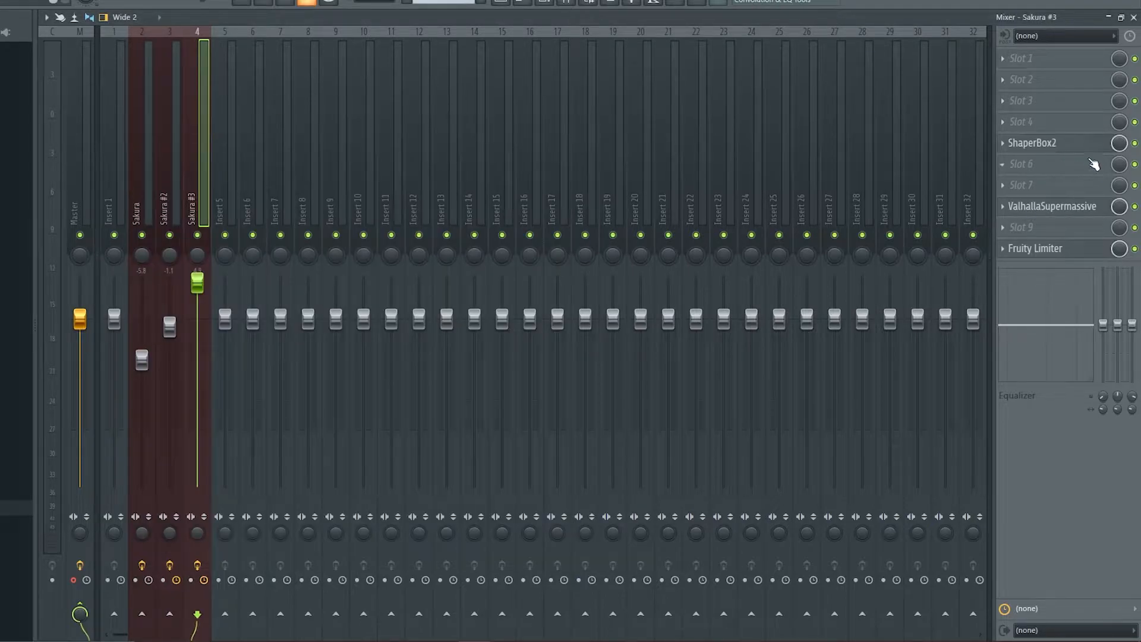
left_click(1073, 146)
left_click(1049, 214)
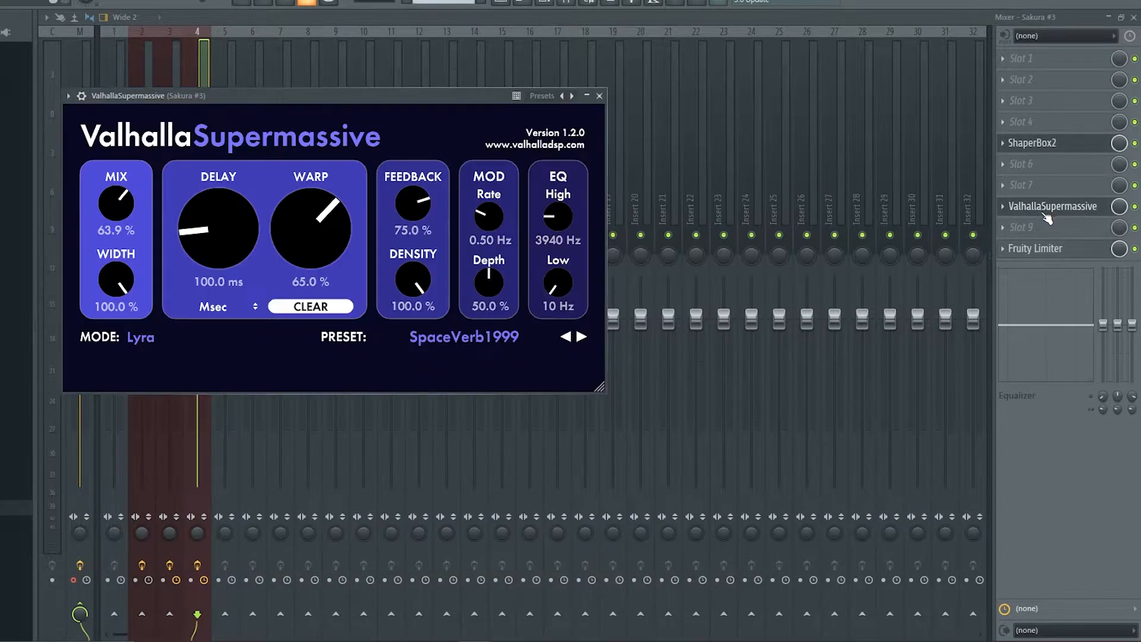
left_click(1044, 253)
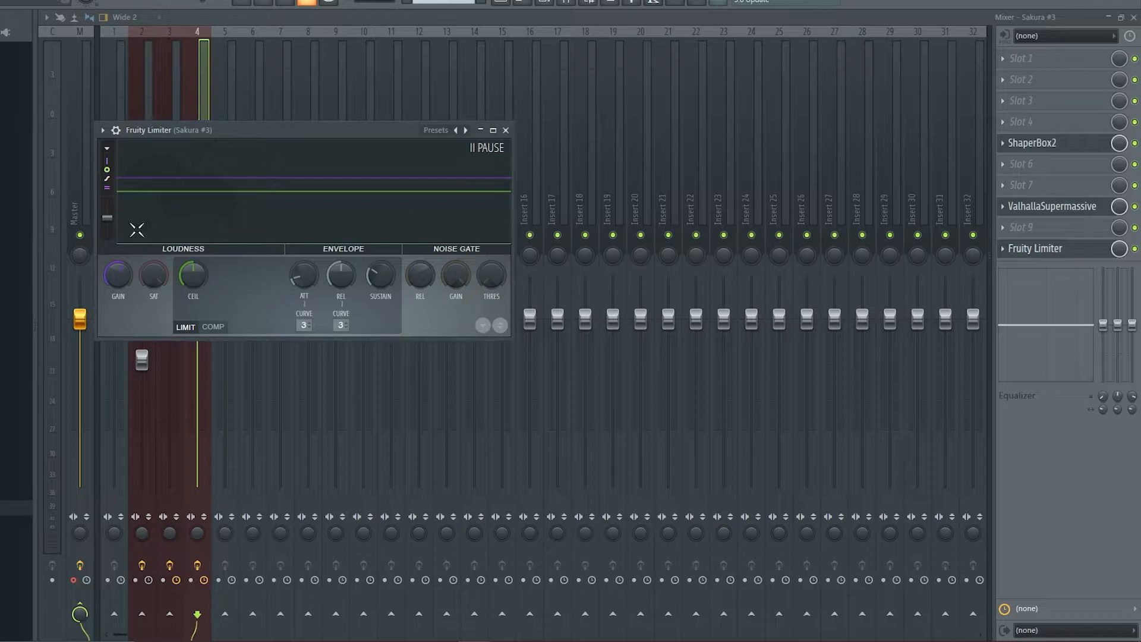
left_click(505, 131)
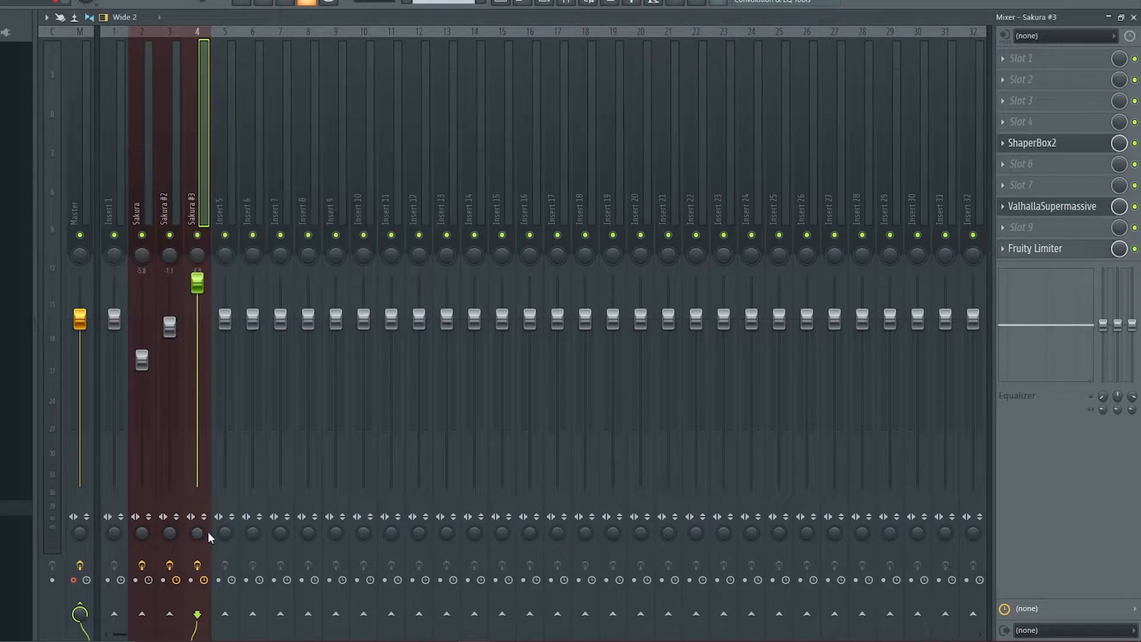
- Disarm recording on the Master mixer track
left_click(75, 590)
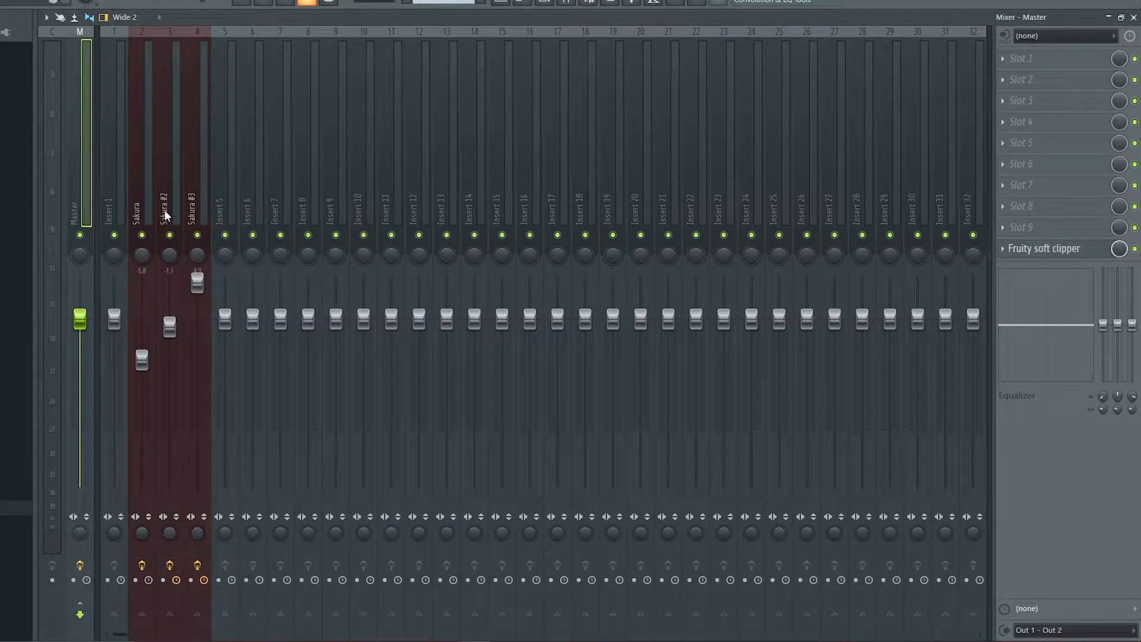
- Review the arranged Sakura, Sakura #2 and Sakura #3 pattern clips on Tracks 2 to 4 of the playlist
left_click(501, 3)
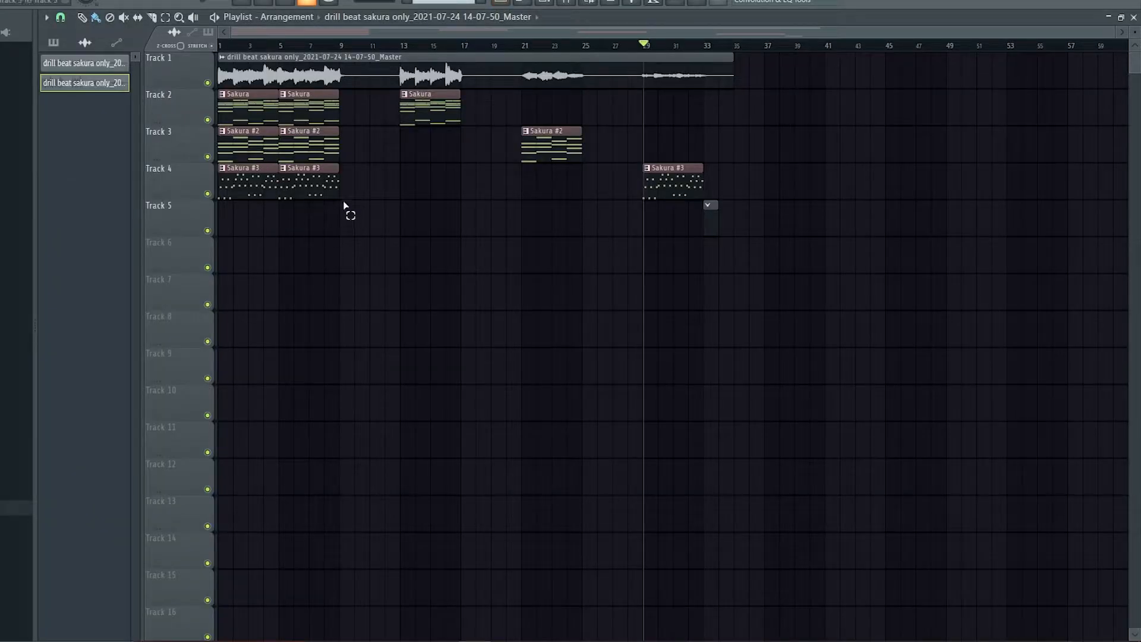
left_click_drag(346, 214, 207, 111)
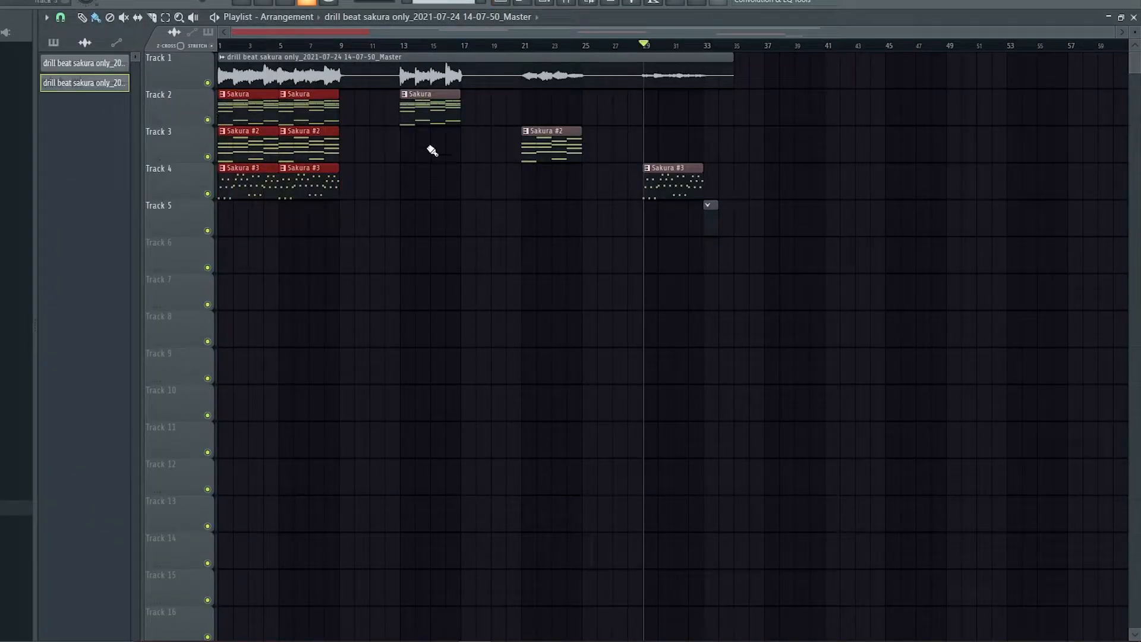
left_click(426, 119)
left_click(555, 140)
left_click(680, 190)
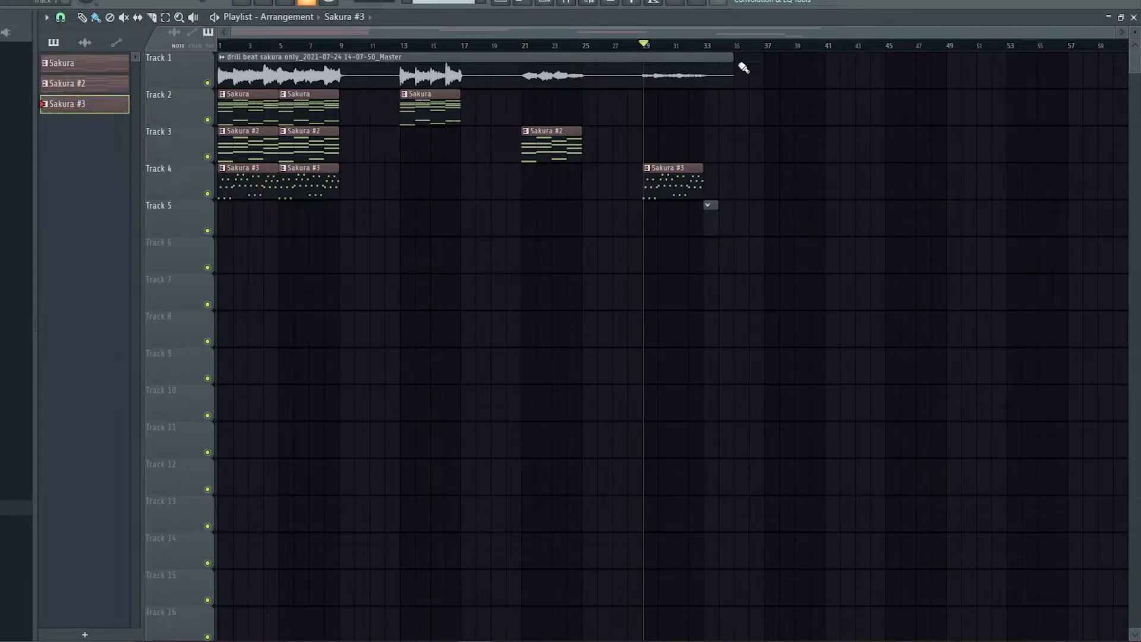
- Delete all Sakura pattern clips from the playlist, leaving only the recorded Master audio clip on Track 1
left_click_drag(226, 77, 227, 226)
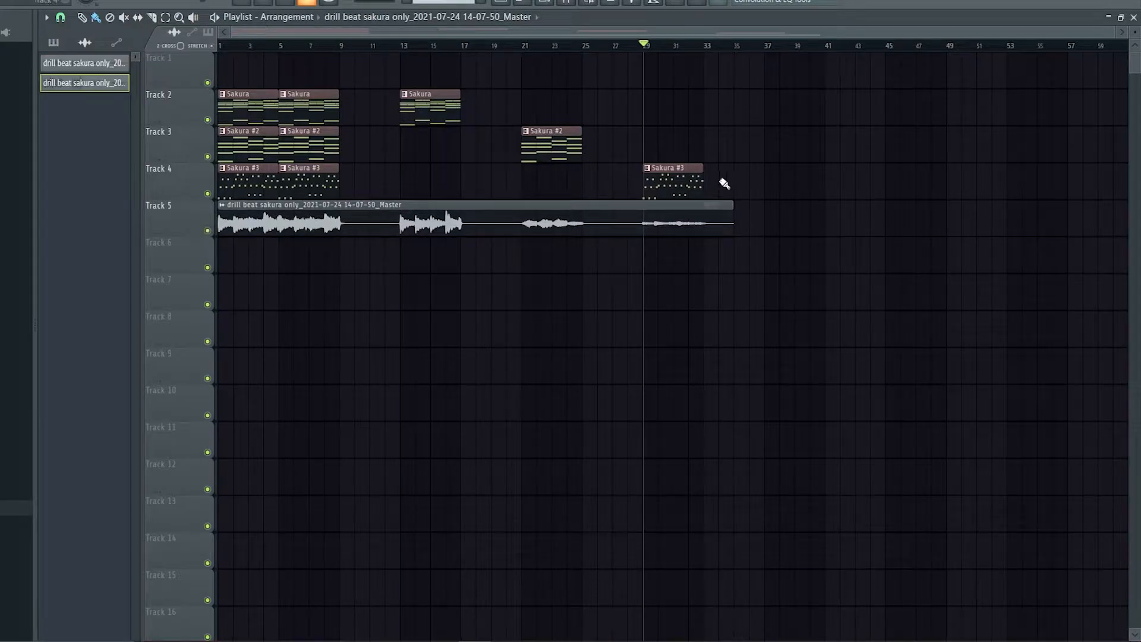
left_click_drag(731, 184, 270, 62)
key("Delete")
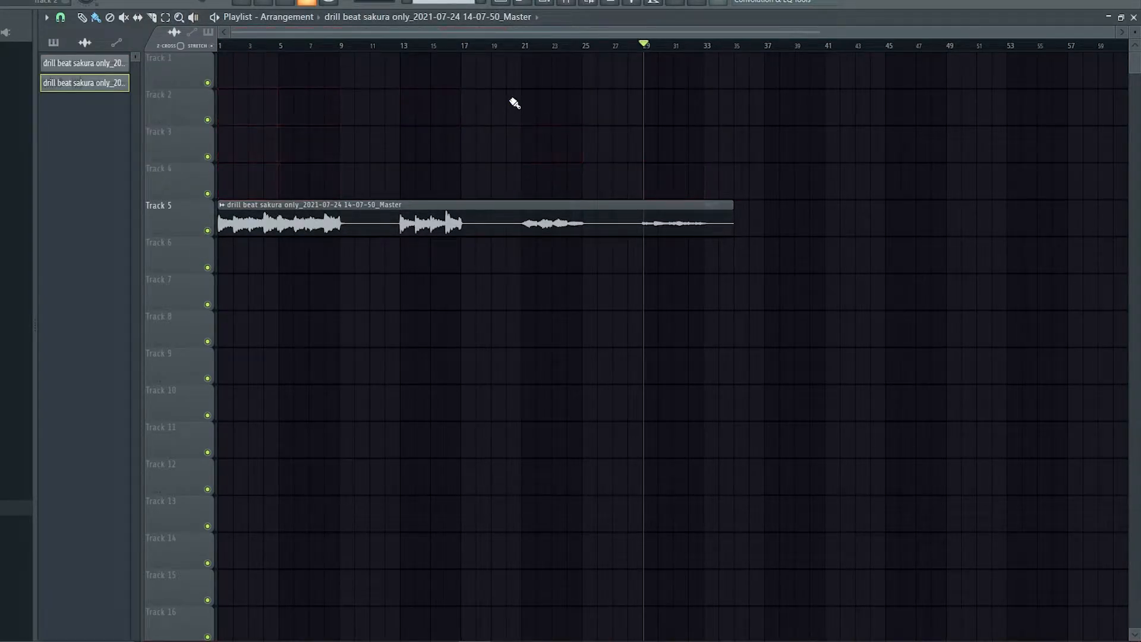
left_click_drag(339, 205, 256, 57)
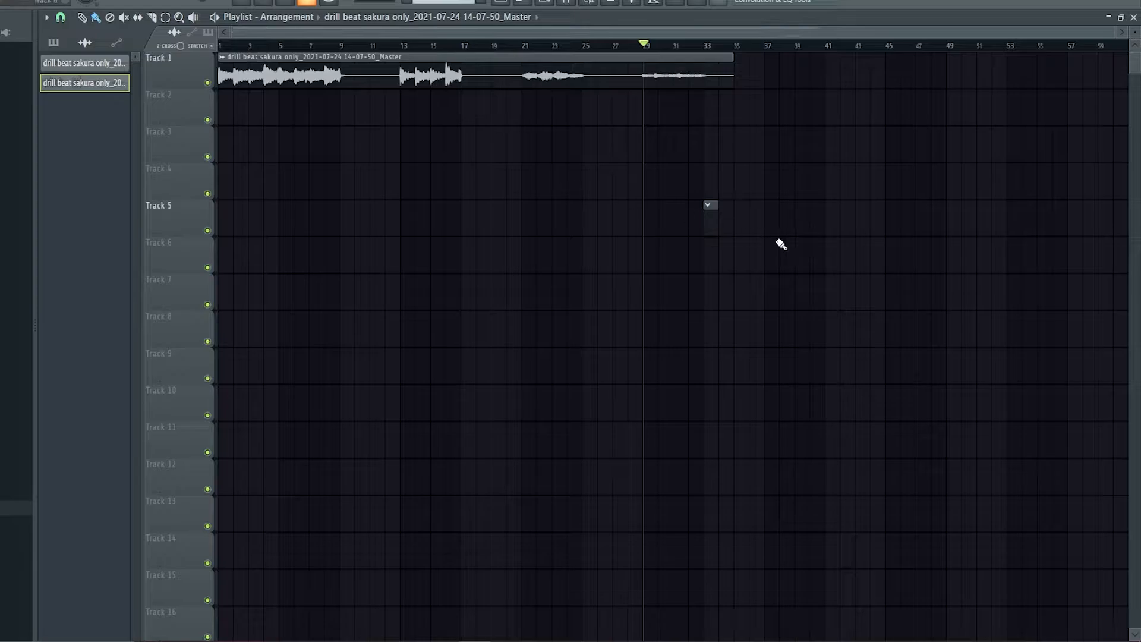
- Raise the time-stretching pitch of the recorded Master audio clip in its channel settings
key("space")
left_click(221, 56)
left_click(250, 107)
left_click(355, 257)
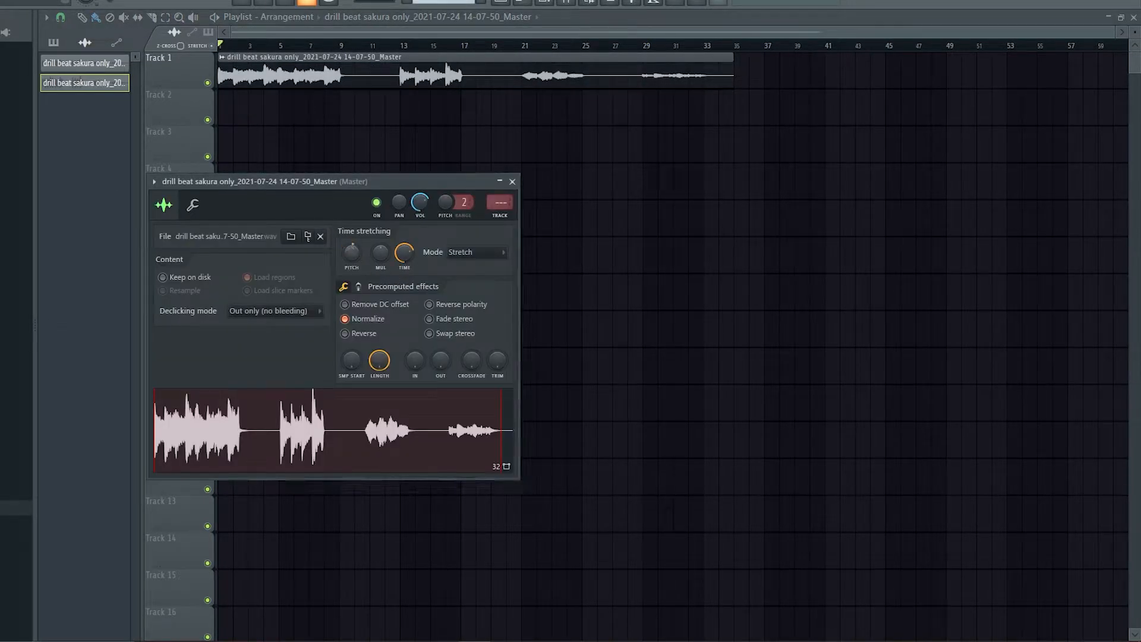
left_click_drag(356, 260, 356, 250)
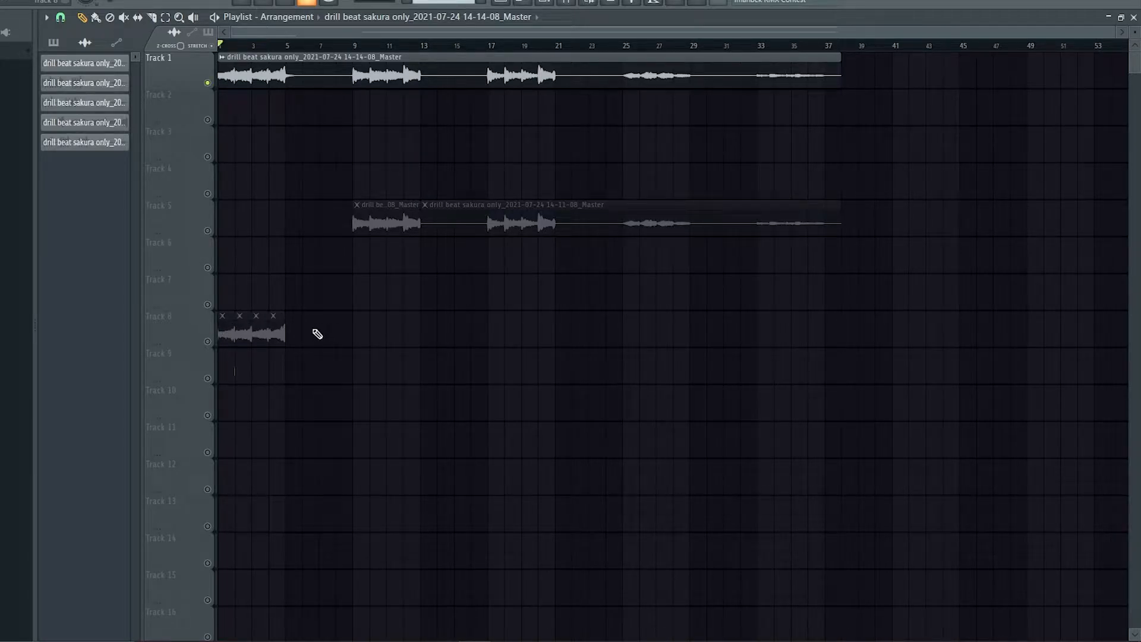
- Play the new Master recording on Track 1 from its start and from bar 9 to compare the sections
scroll(314, 343, "up", 4)
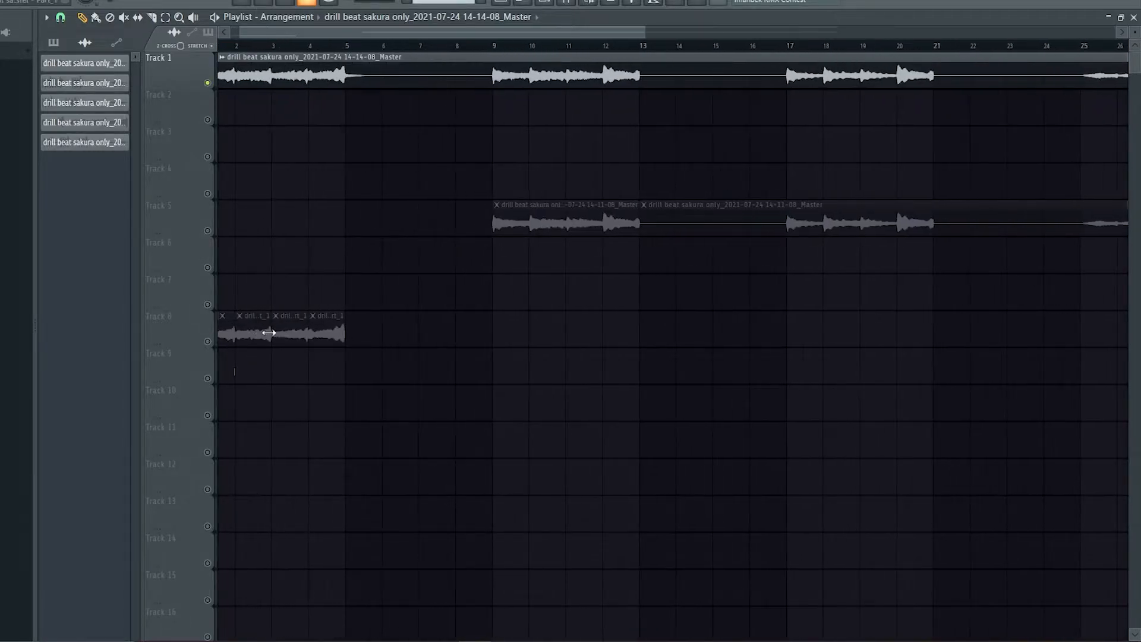
scroll(285, 337, "down", 4)
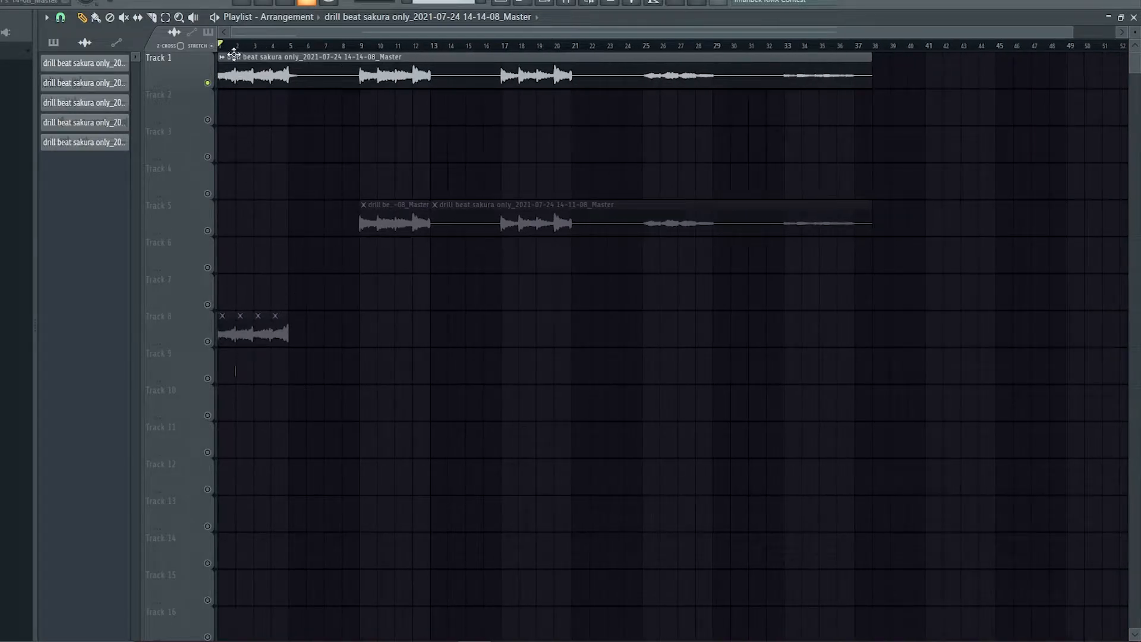
mouse_move(271, 46)
left_mouse_down()
mouse_move(764, 83)
mouse_move(84, 43)
left_mouse_up()
key("space")
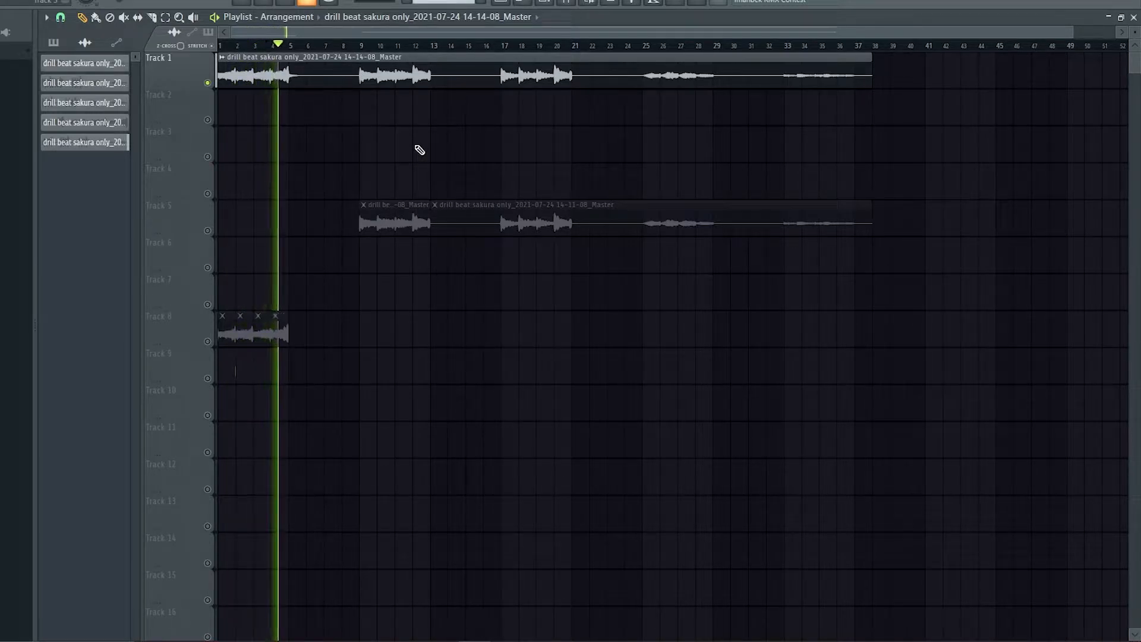
left_click(363, 47)
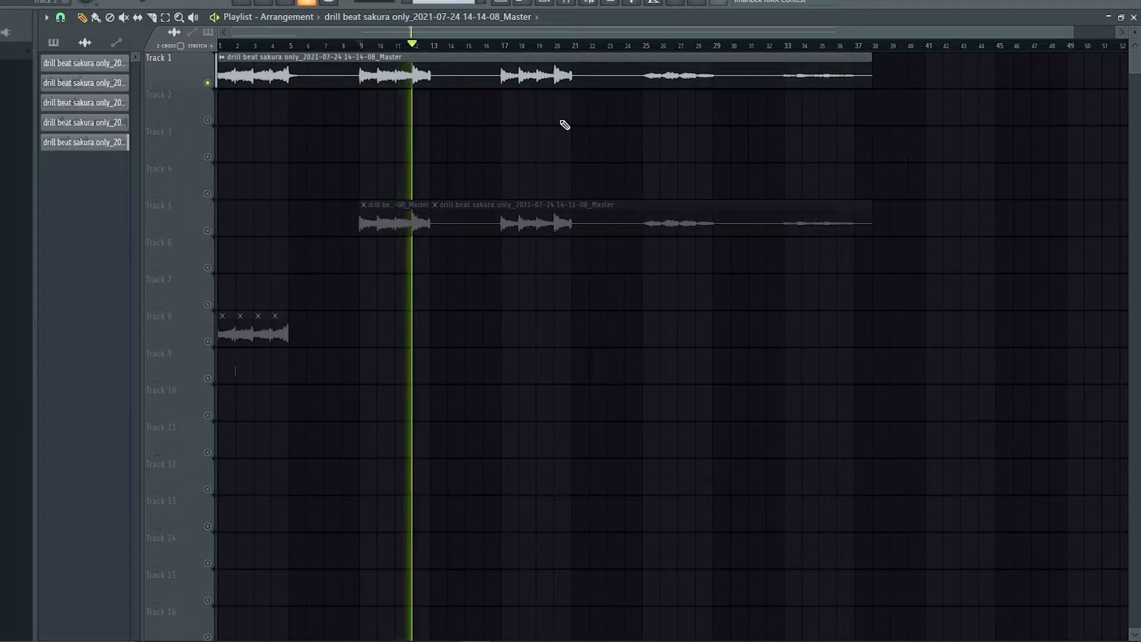
key("space")
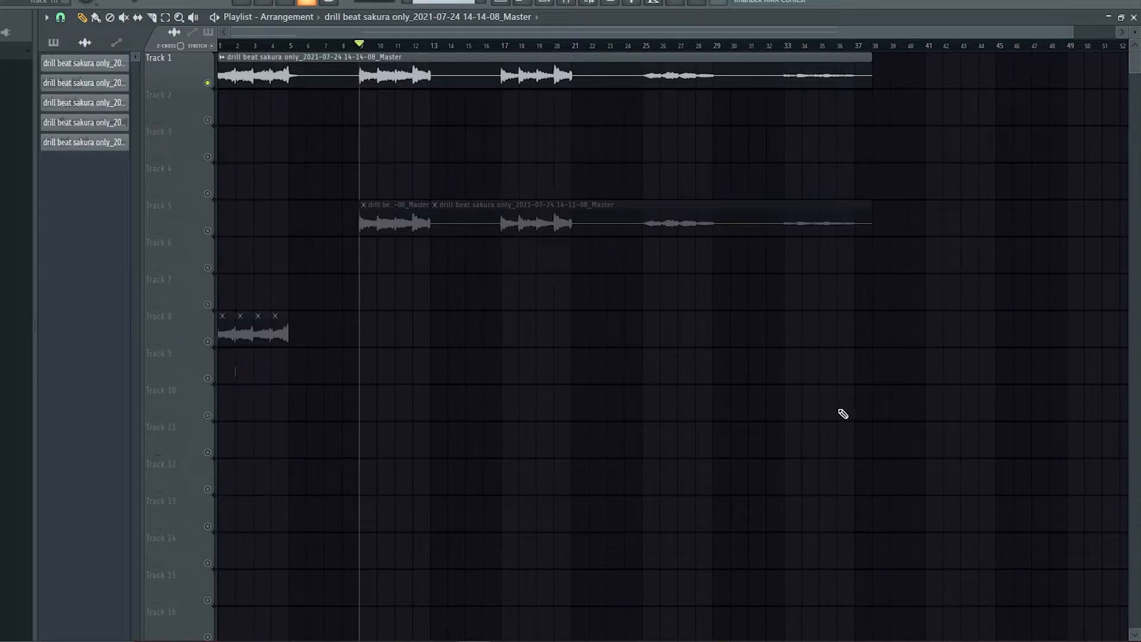
- Delete the leftover muted audio clips on Tracks 5 and 8 and unsolo Track 1
left_click_drag(953, 436, 140, 213)
key("Delete")
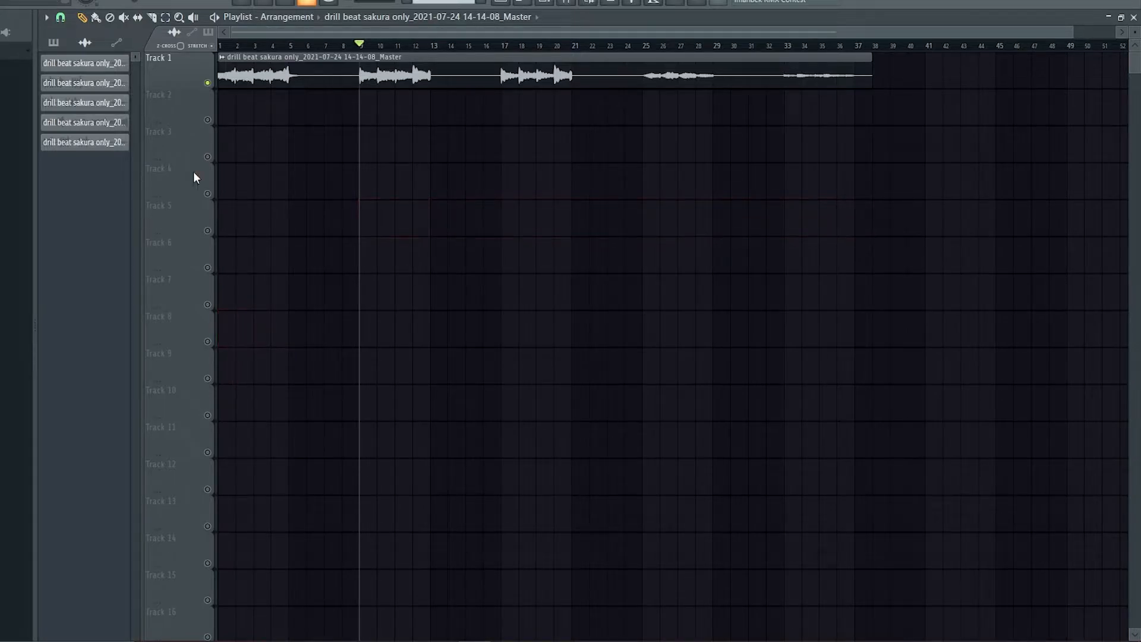
left_click(208, 83, "ctrl")
key("space")
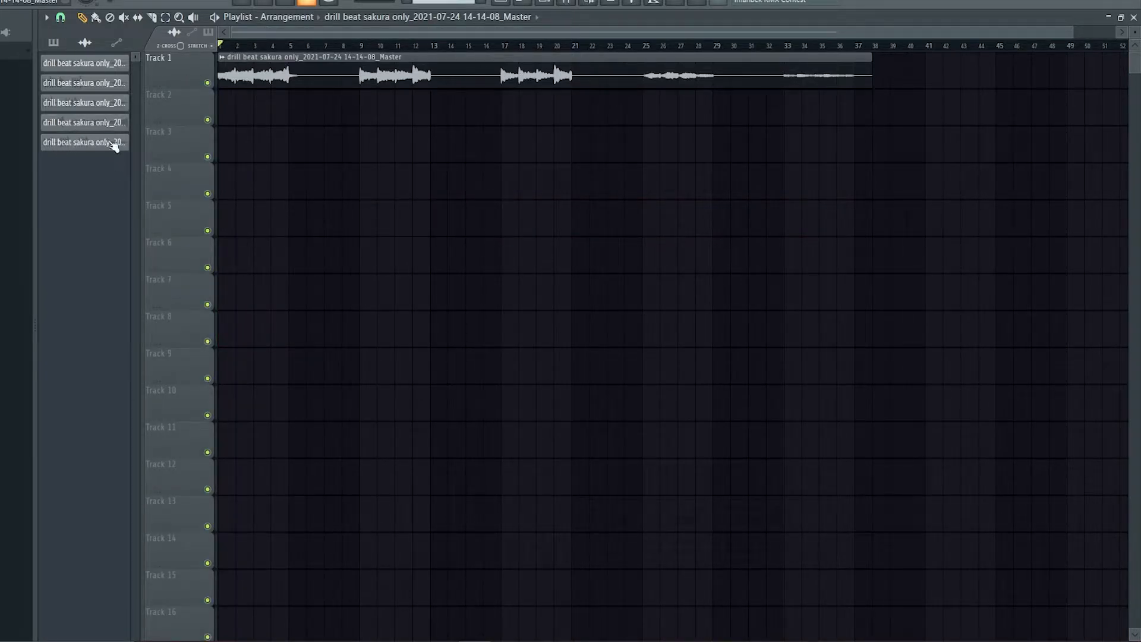
- Review Pattern 4's drum and 808 sequence in the channel rack and play it back with the melody
left_click(53, 42)
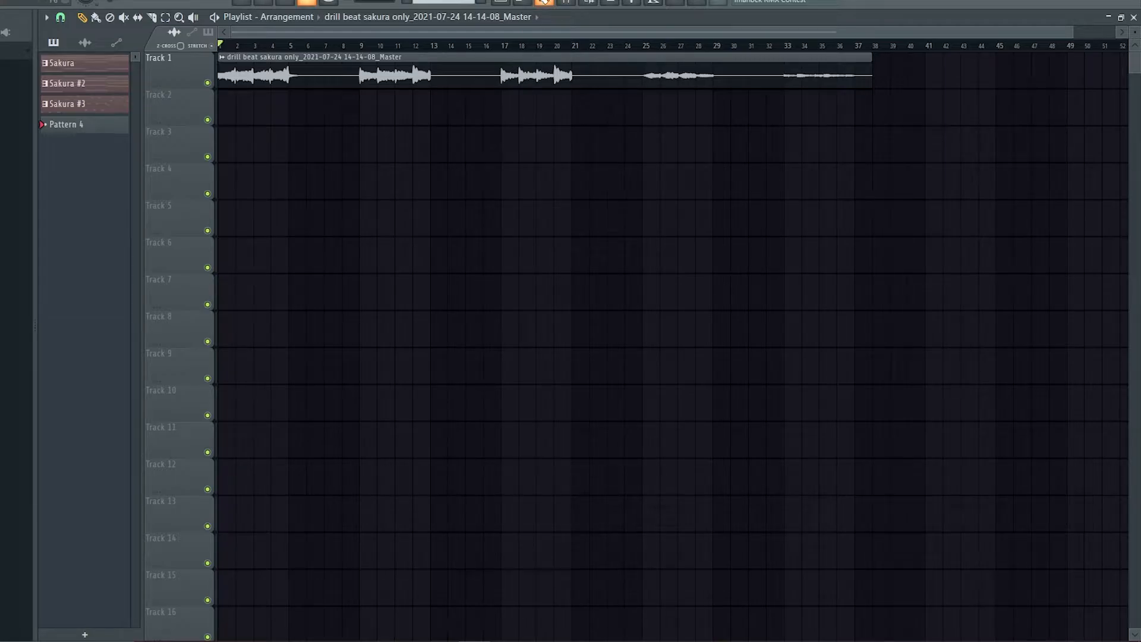
key("F6")
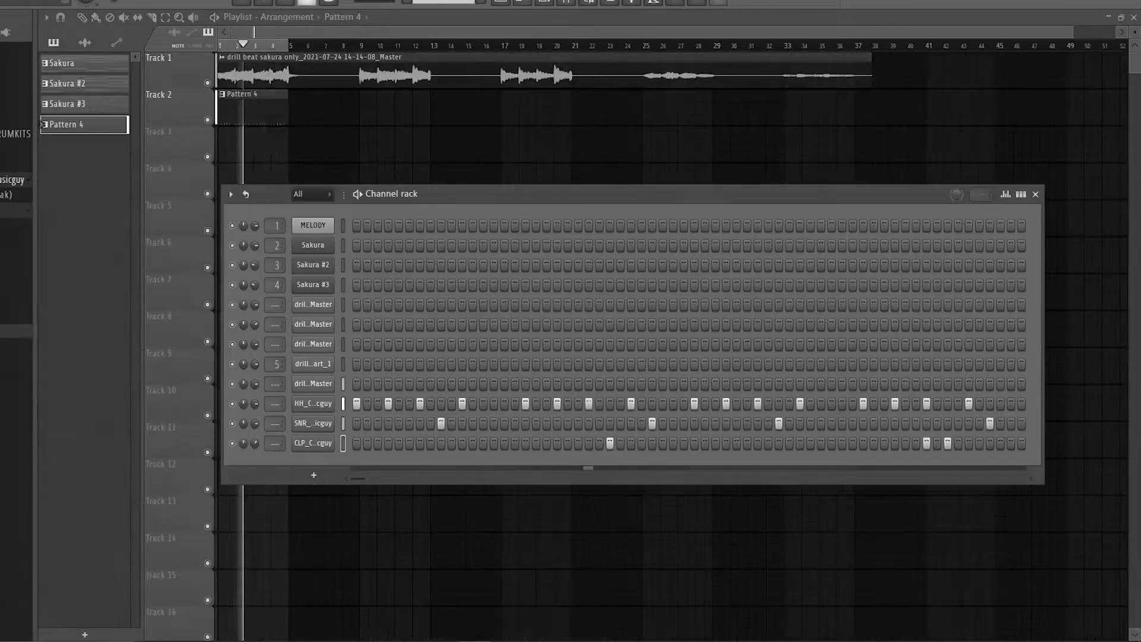
key("F6")
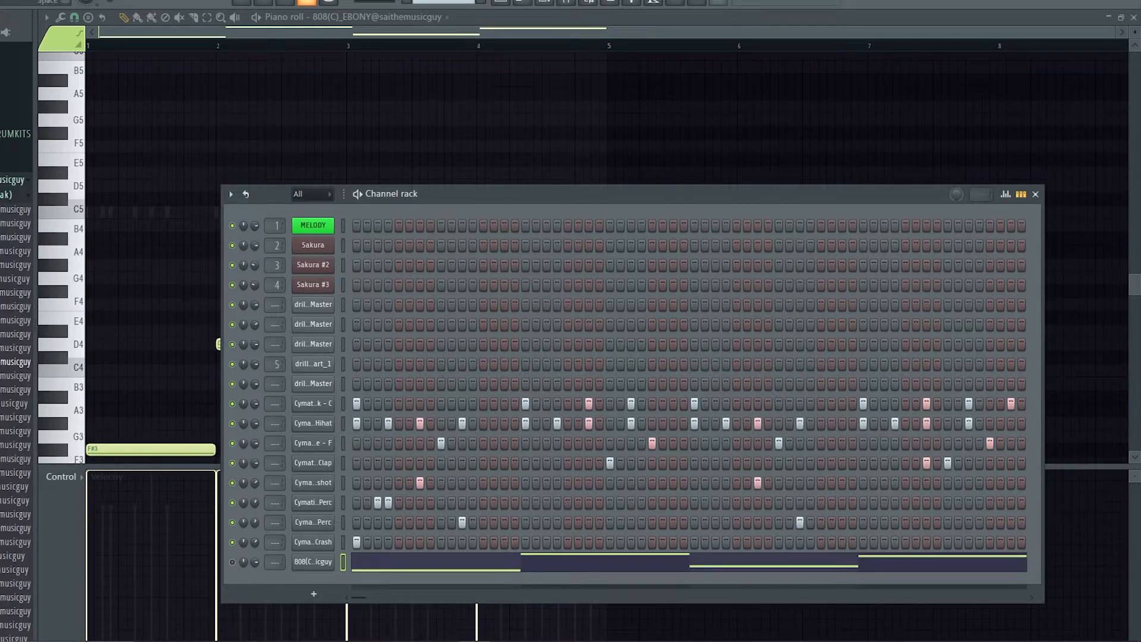
key("space")
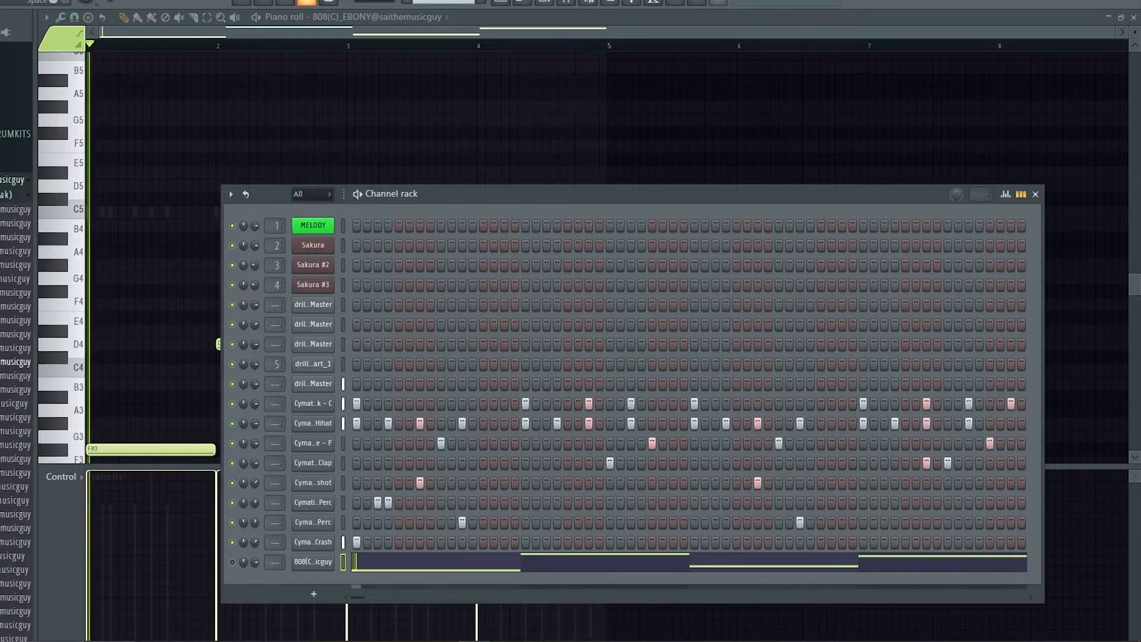
key("space")
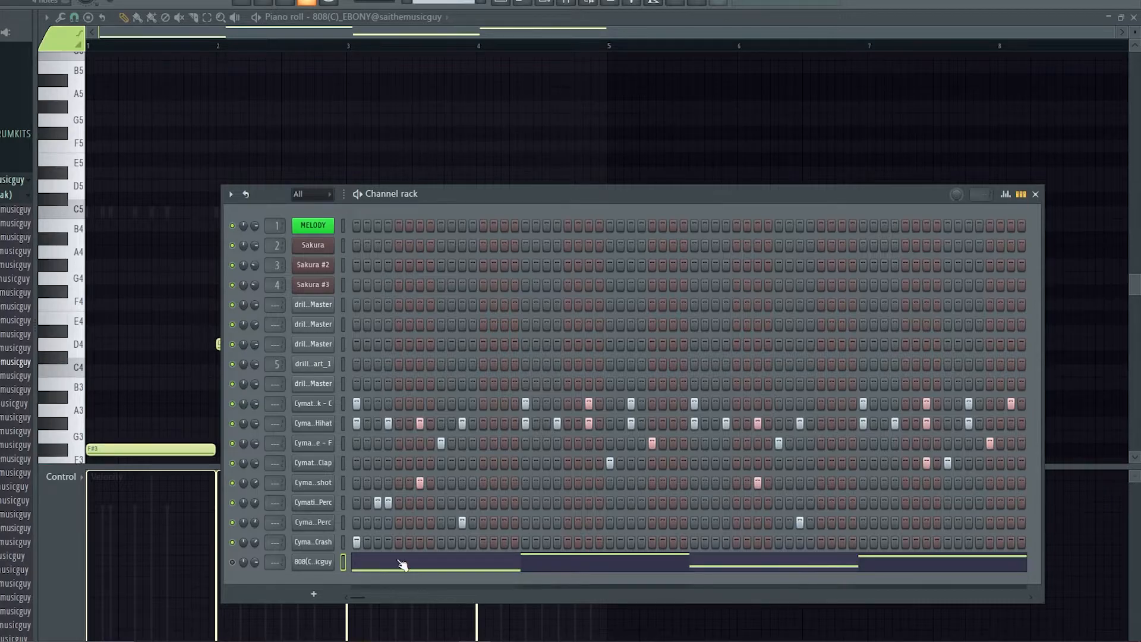
- Open the 808 channel's piano roll and transpose its four one-bar notes down two semitones
key("F5")
left_click(479, 568)
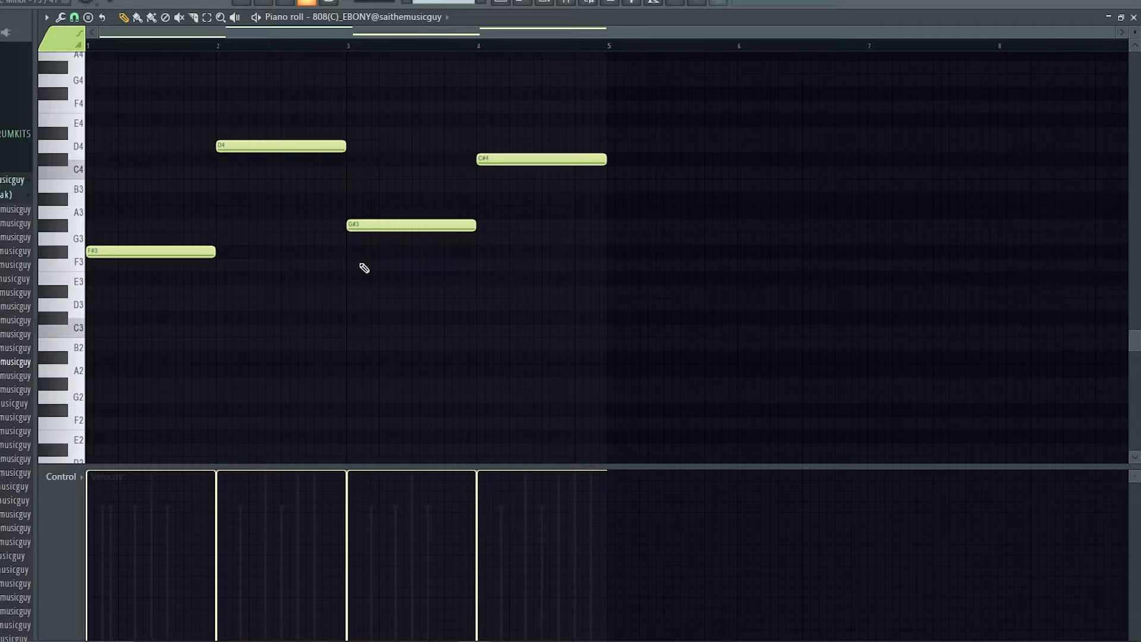
key("shift+Down")
key("shift+Down")
scroll(448, 204, "up", 5)
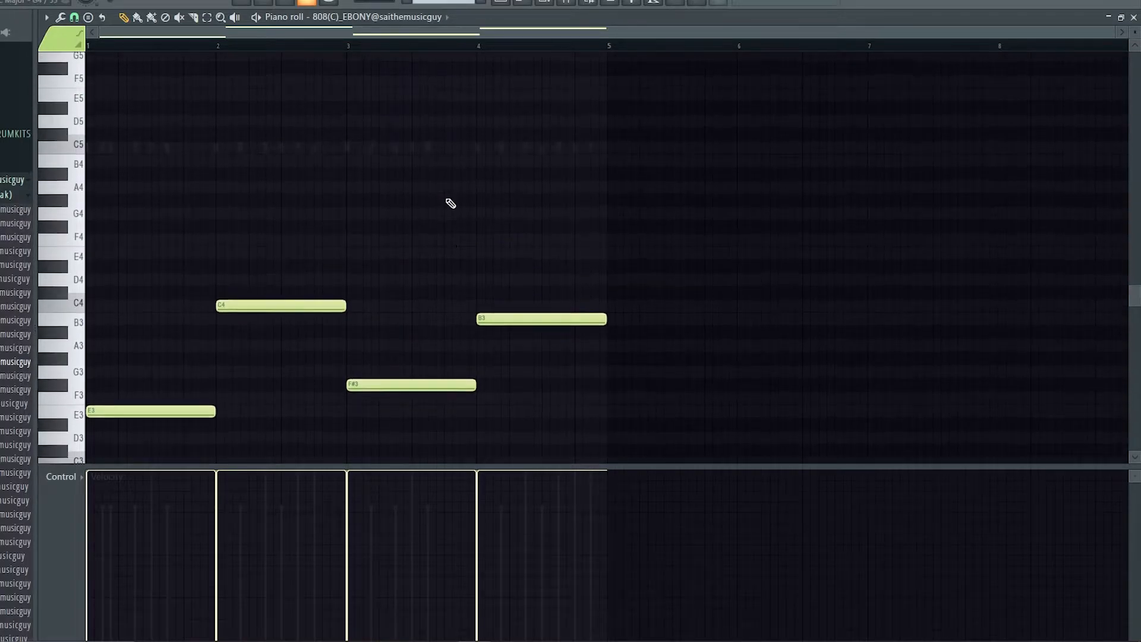
left_click(543, 3)
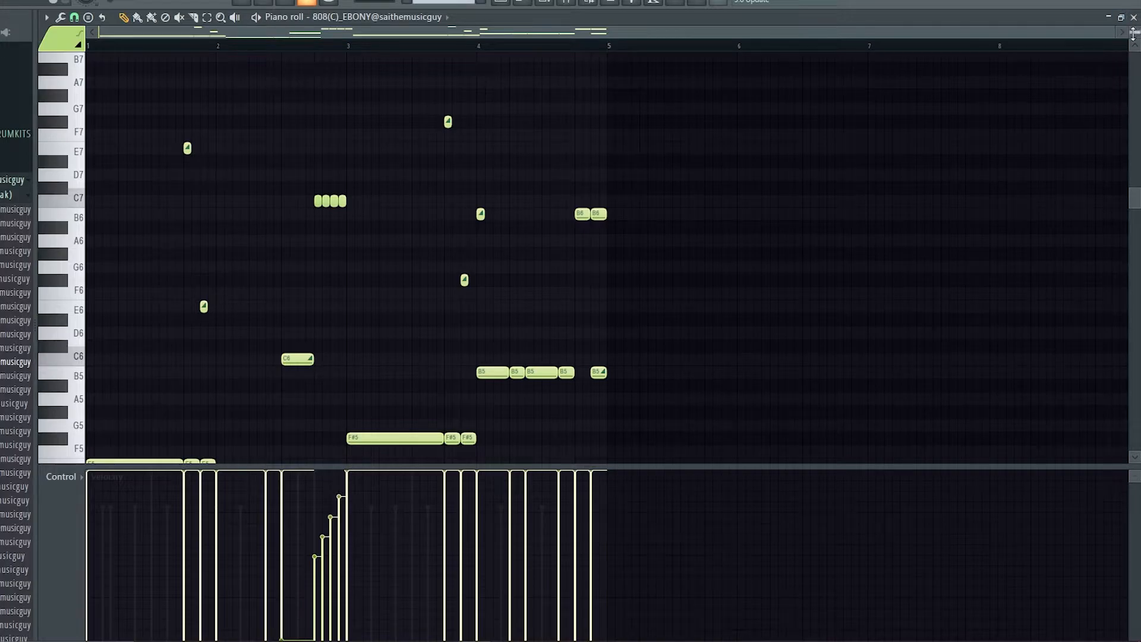
- Examine the 808's repeated E5 notes and the slide notes above them near the end of bar 1
scroll(454, 224, "down", 4)
scroll(454, 223, "down", 3)
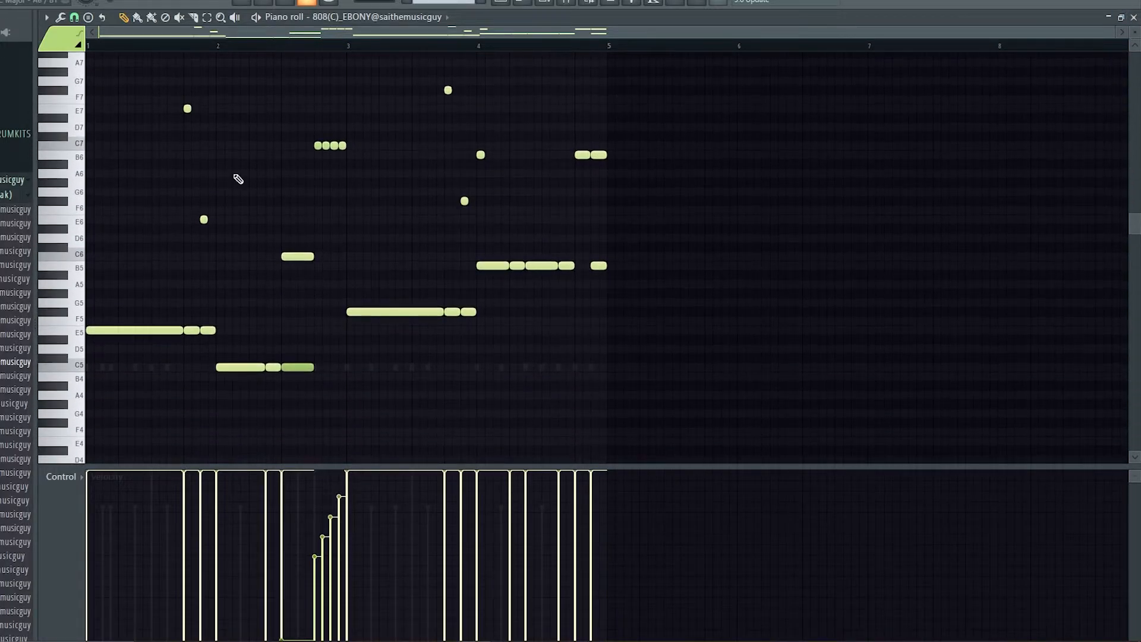
scroll(681, 180, "up", 4)
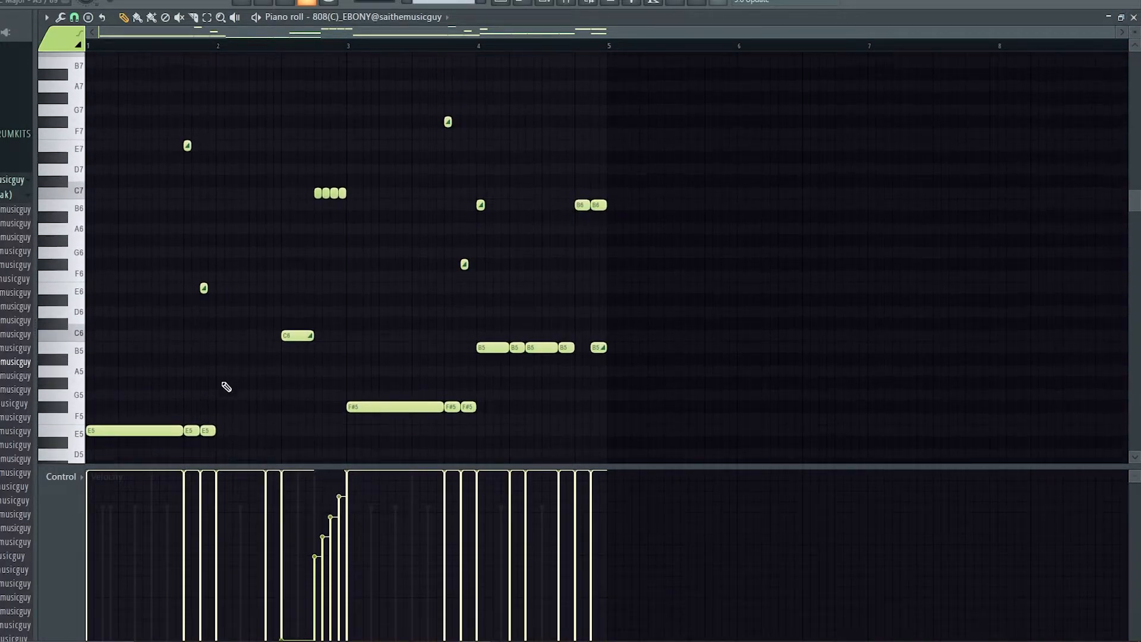
left_click_drag(228, 441, 190, 106)
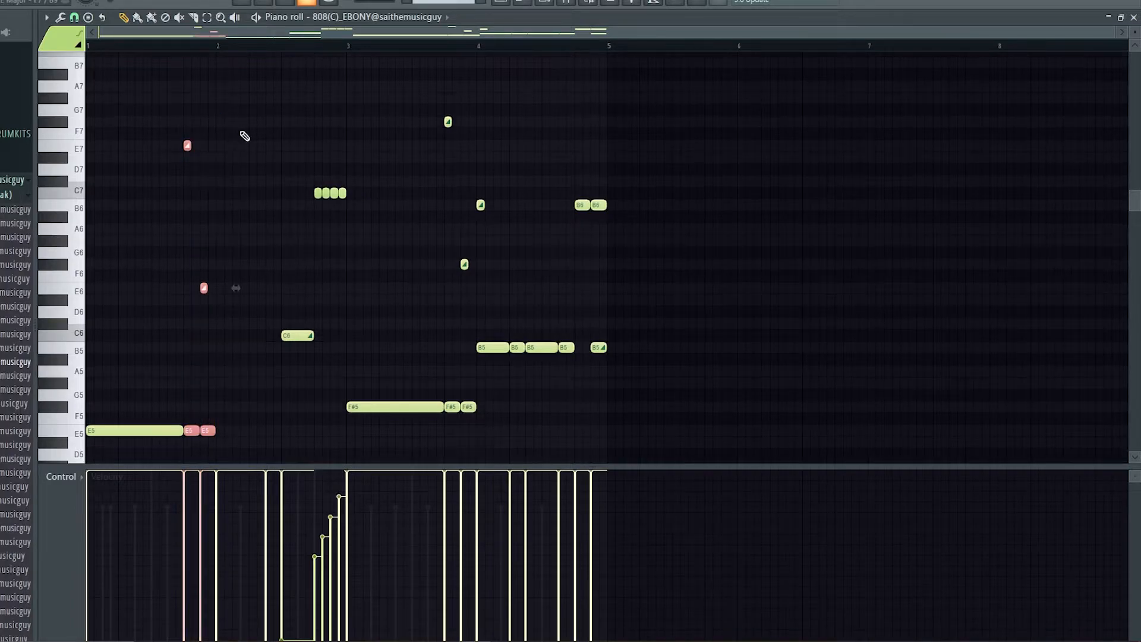
scroll(284, 232, "up", 5)
left_click(333, 324)
scroll(266, 315, "up", 2)
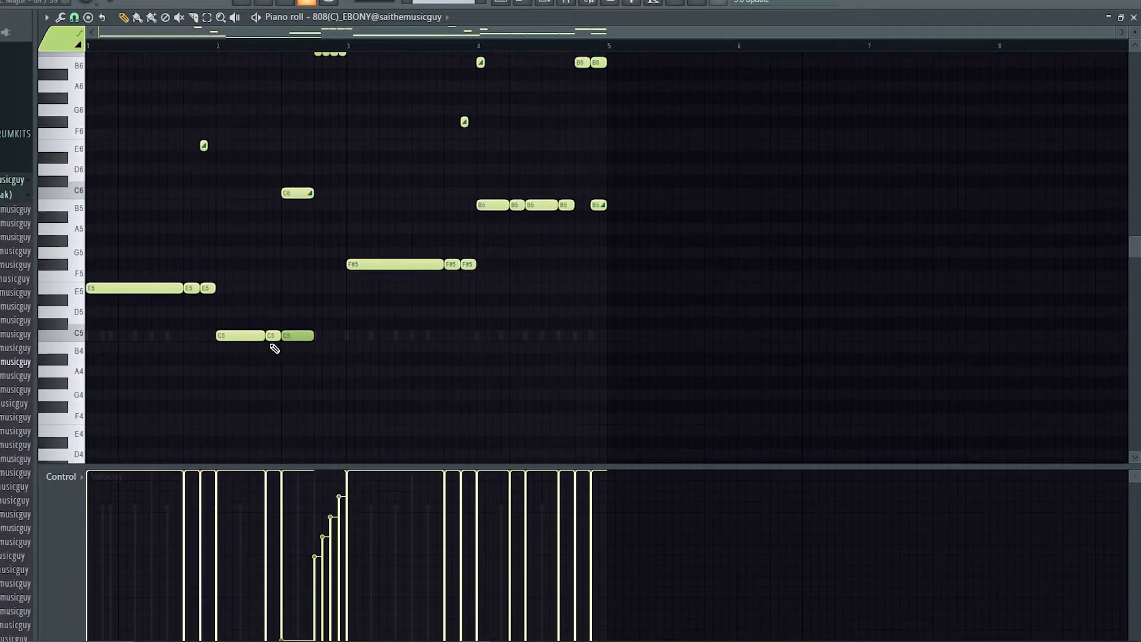
- Examine the 808's last C5 note in bar 2 together with the C6 slide note above it
scroll(291, 334, "up", 3)
scroll(295, 334, "down", 3)
scroll(295, 336, "up", 5)
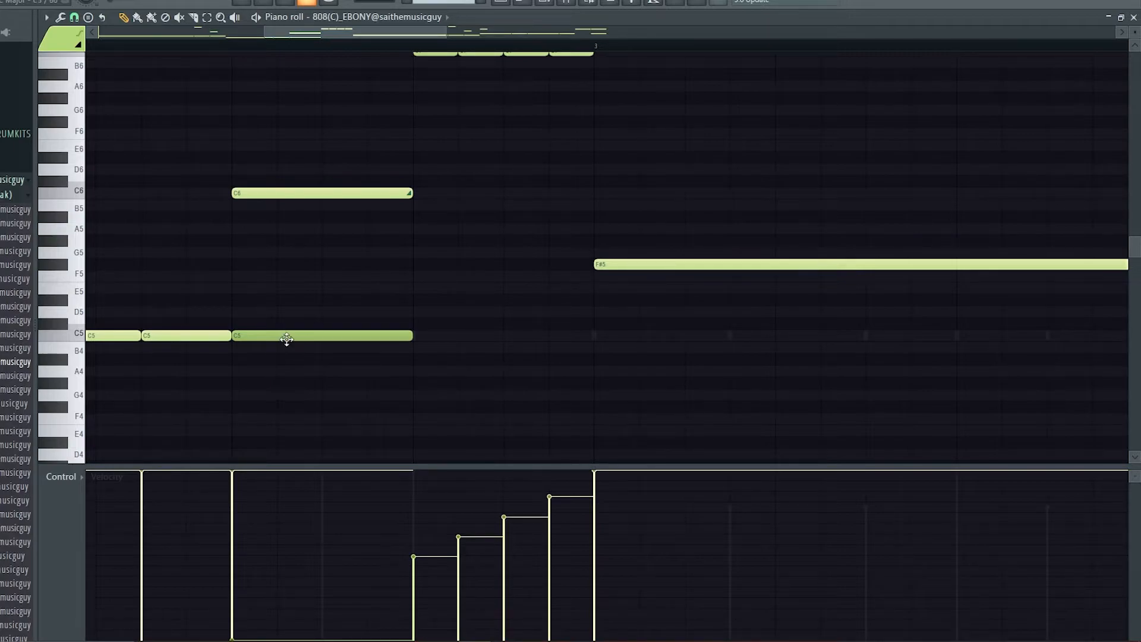
left_click(286, 336)
left_click(318, 357)
right_click(333, 359)
- Pan the four short C7 notes alternately to opposite sides and return the control lane to note velocity
scroll(272, 163, "up", 5)
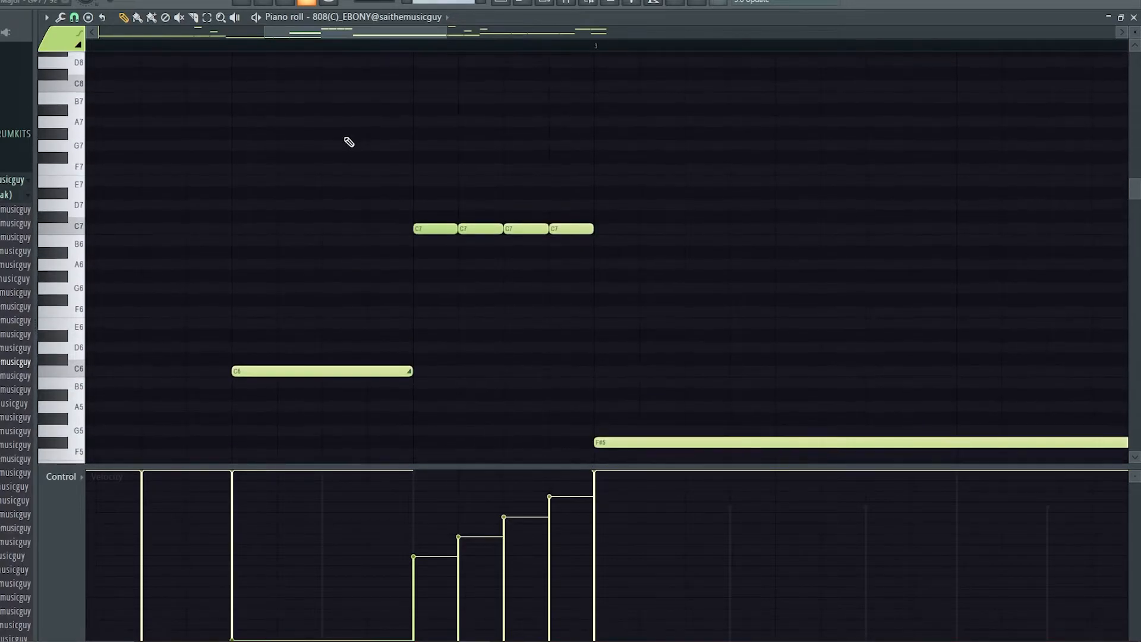
left_click_drag(593, 237, 689, 243)
left_click(75, 480)
left_click(83, 507)
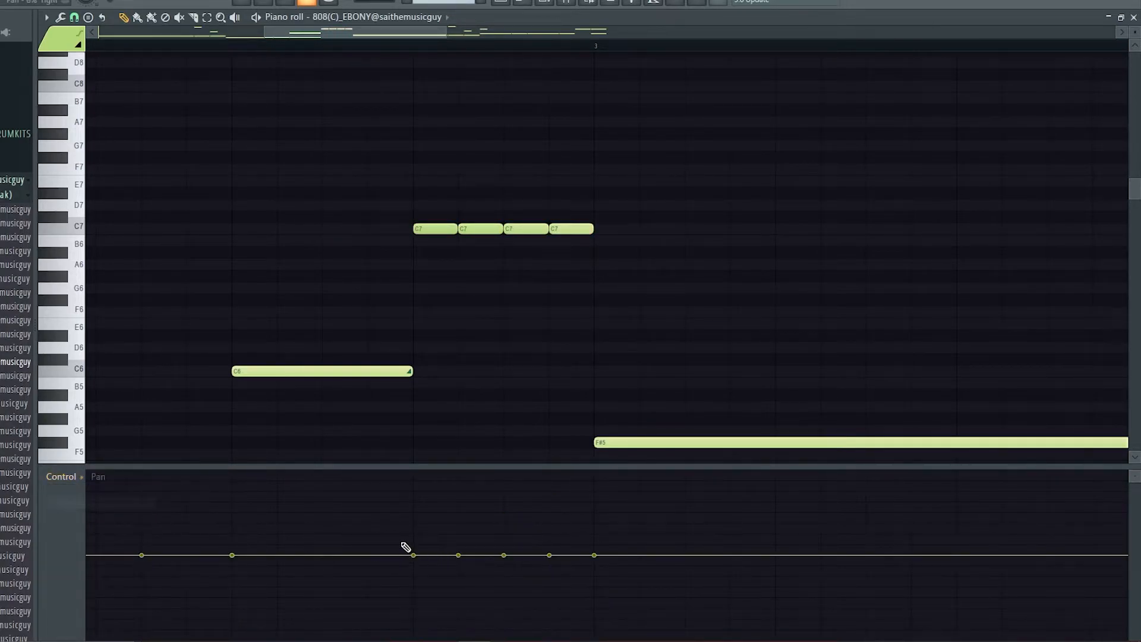
left_click(428, 526)
left_click(474, 586)
left_click(509, 528)
left_click(564, 603)
left_click(565, 589)
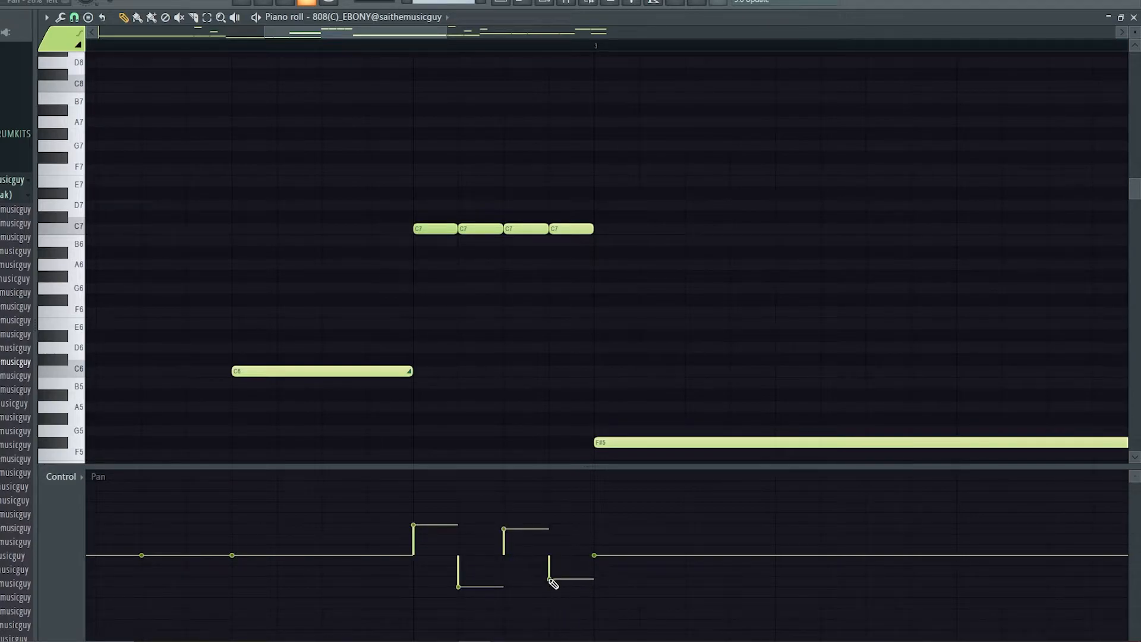
left_click(62, 476)
left_click(77, 501)
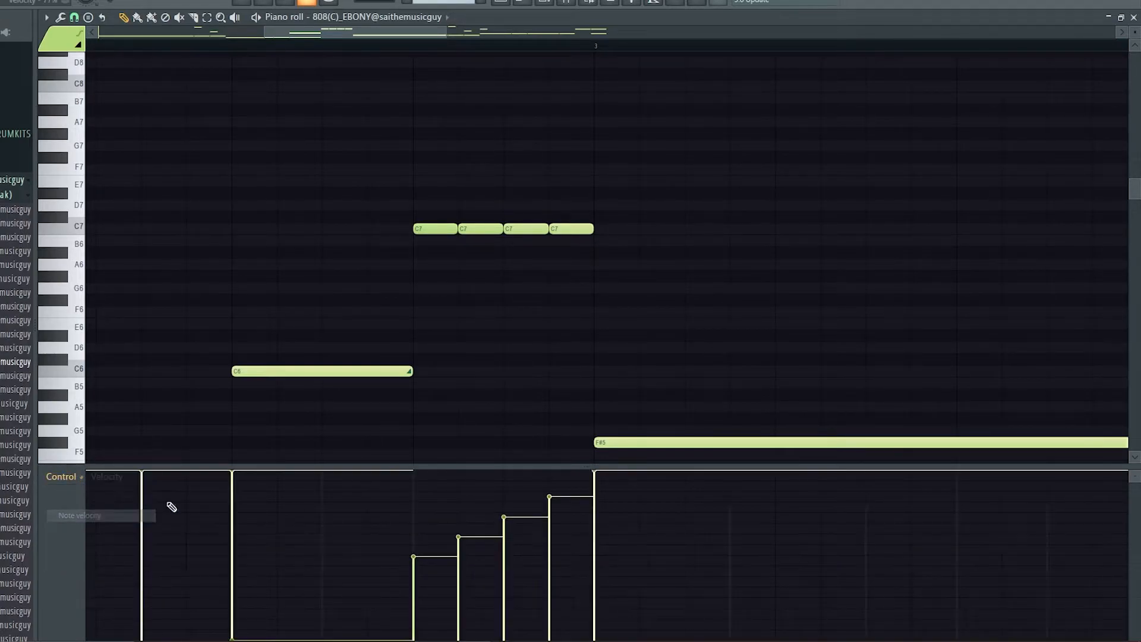
- Examine the C7 roll, the F#5 notes and their slides in bar 3, and the B5 and B6 notes in bar 4
scroll(586, 364, "down", 3)
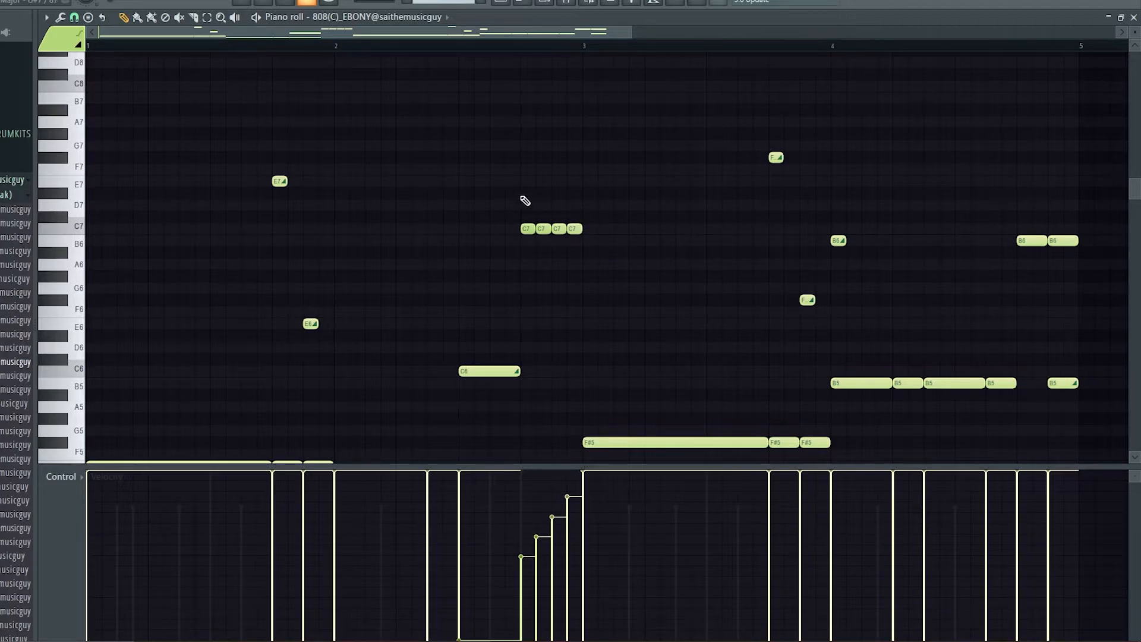
left_click_drag(634, 262, 523, 221)
scroll(693, 330, "down", 3)
scroll(658, 339, "up", 3)
scroll(899, 383, "up", 3)
scroll(904, 386, "down", 3)
scroll(856, 410, "up", 2)
key("c")
left_click_drag(806, 432, 804, 124)
scroll(858, 509, "down", 3)
scroll(896, 273, "up", 3)
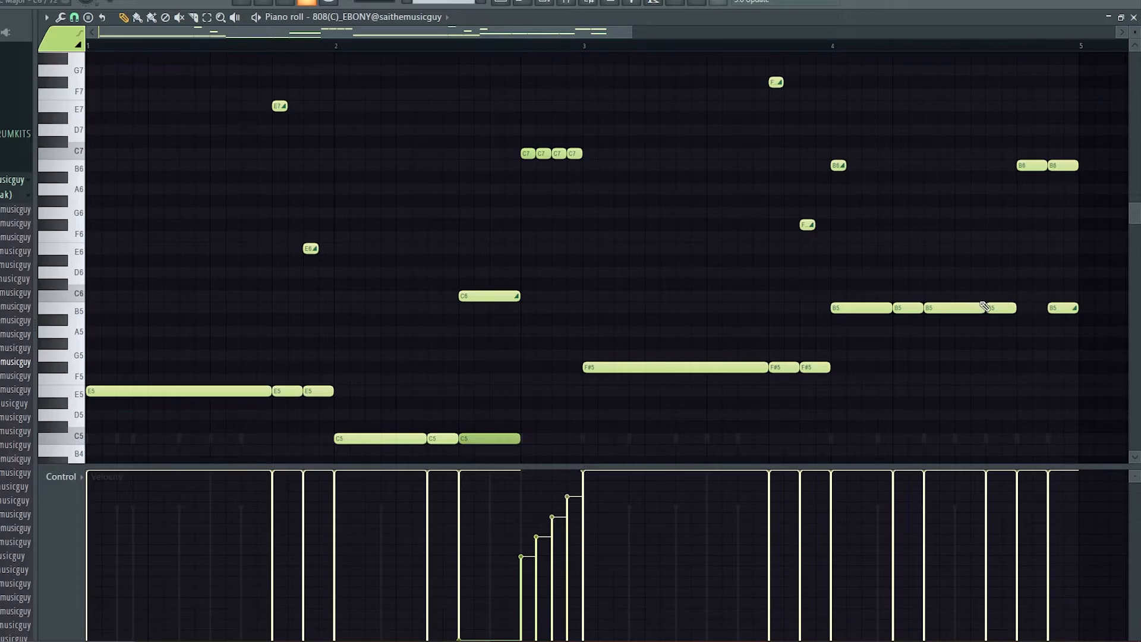
scroll(624, 41, "right", 5)
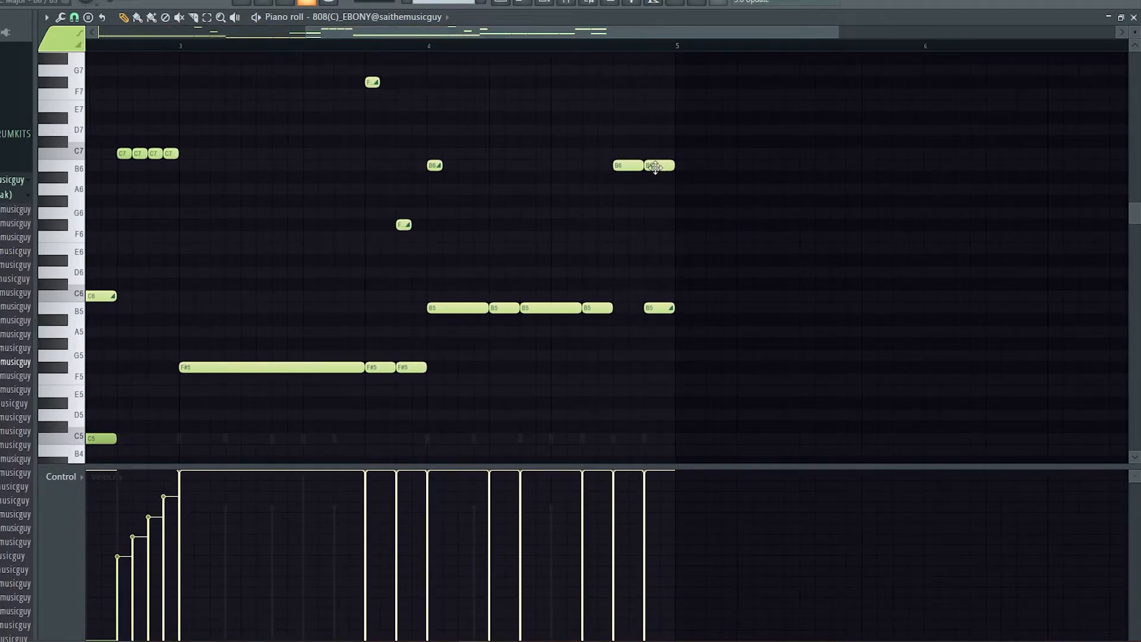
- Review the full four-bar 808 line with its slide notes and play it back briefly
scroll(356, 258, "down", 3)
scroll(84, 372, "up", 4)
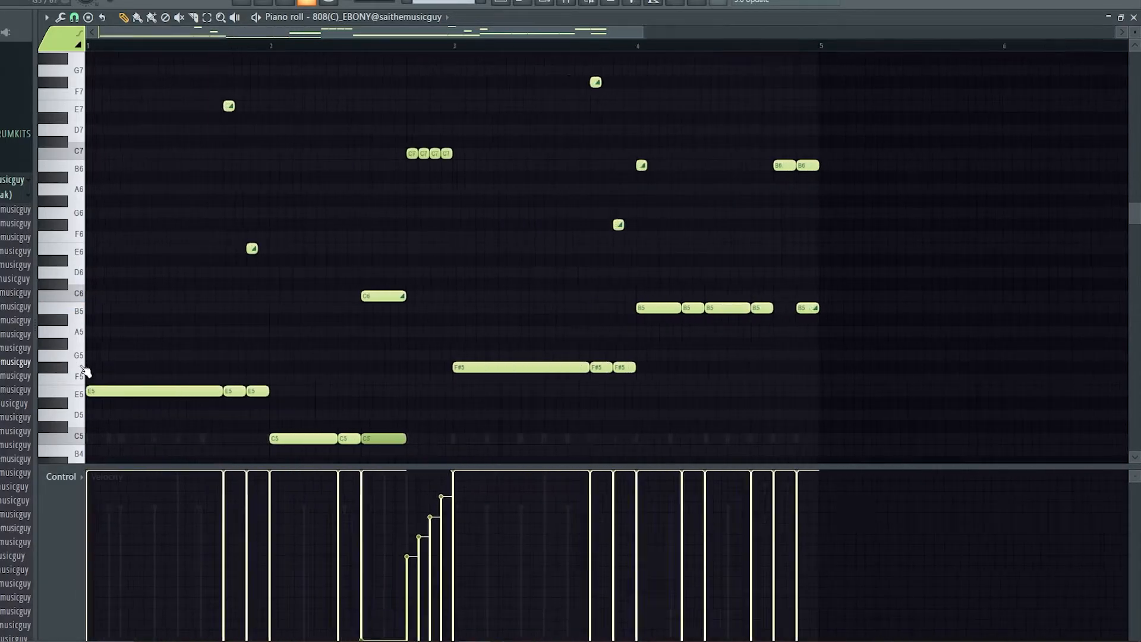
scroll(89, 372, "down", 4)
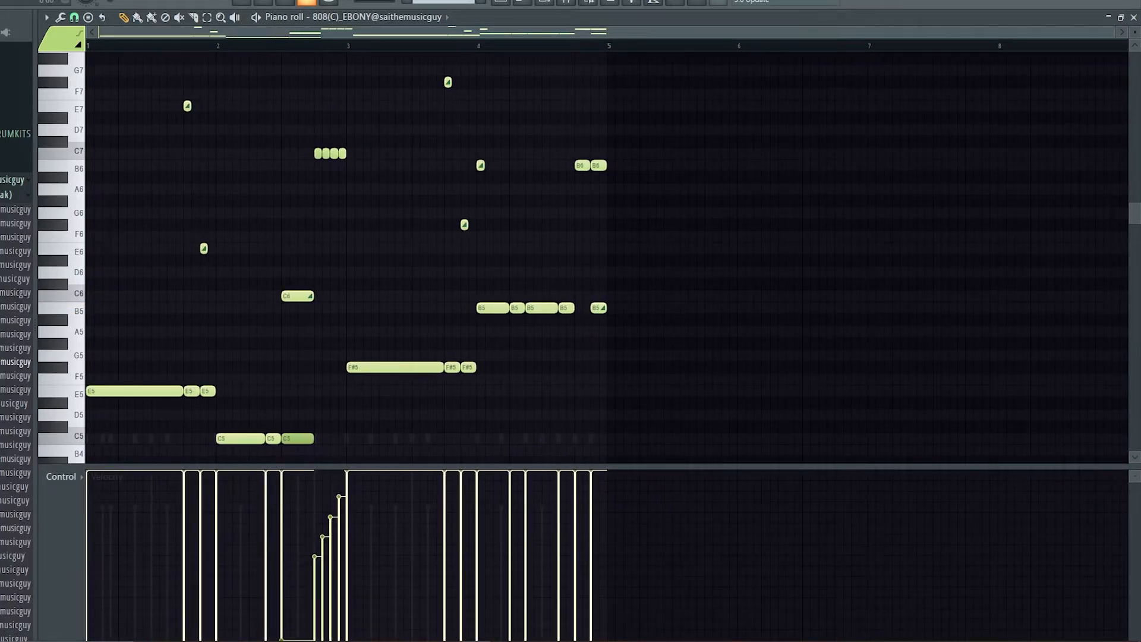
scroll(594, 149, "down", 2)
scroll(611, 158, "up", 2)
key("space")
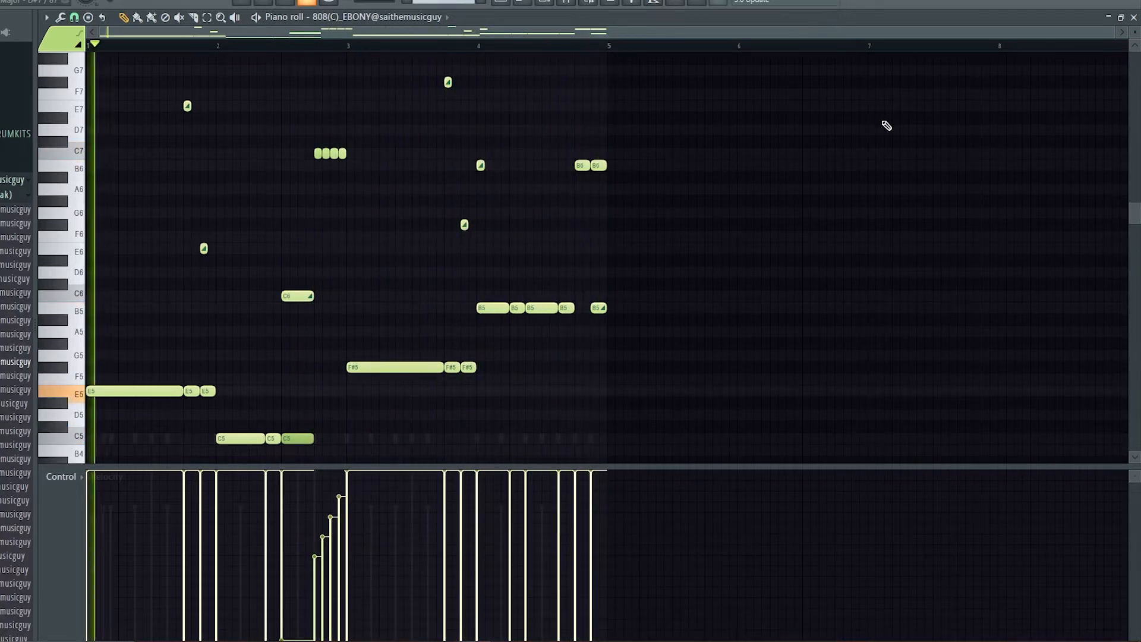
key("space")
- Review the kick, hi-hat, snare, clap and percussion patterns together with the 808 in the channel rack
left_click(494, 400)
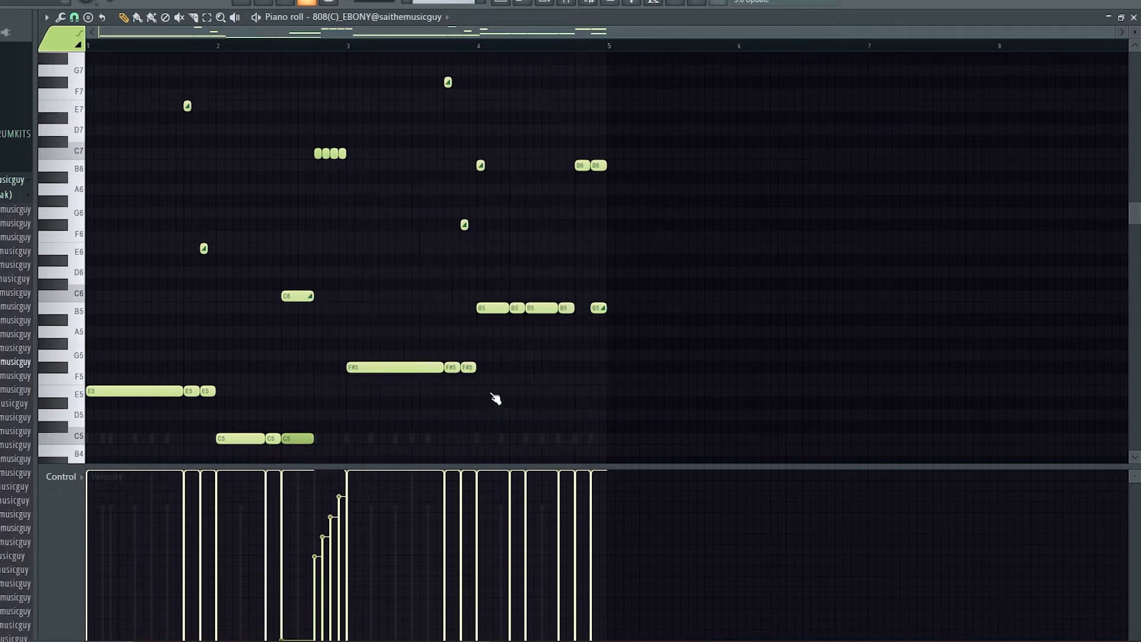
left_click(545, 2)
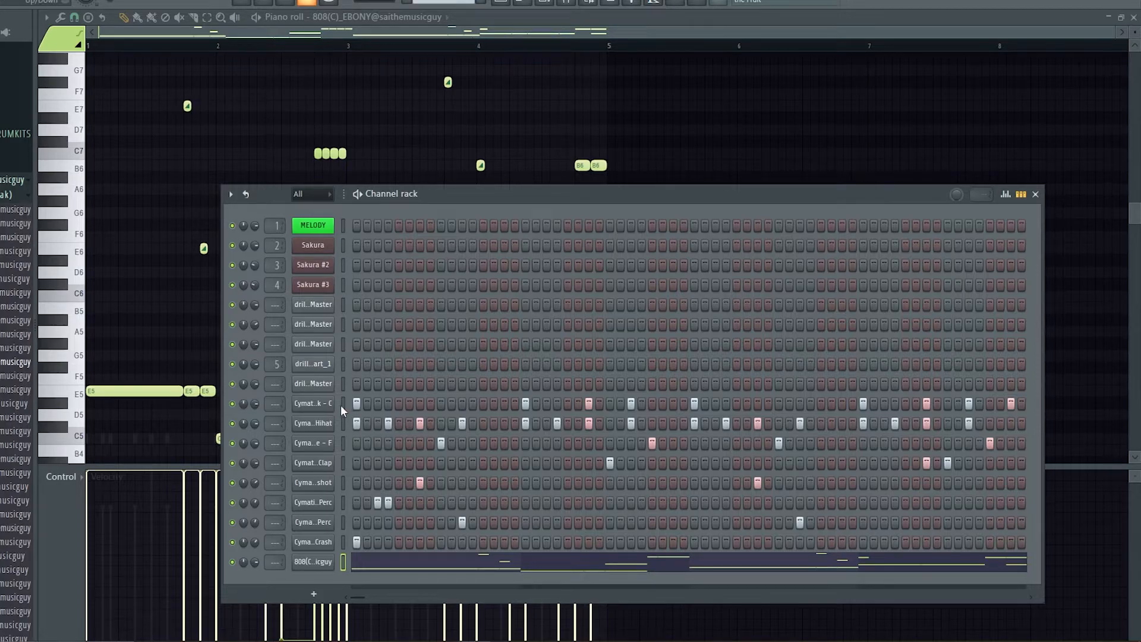
left_click_drag(342, 404, 355, 533)
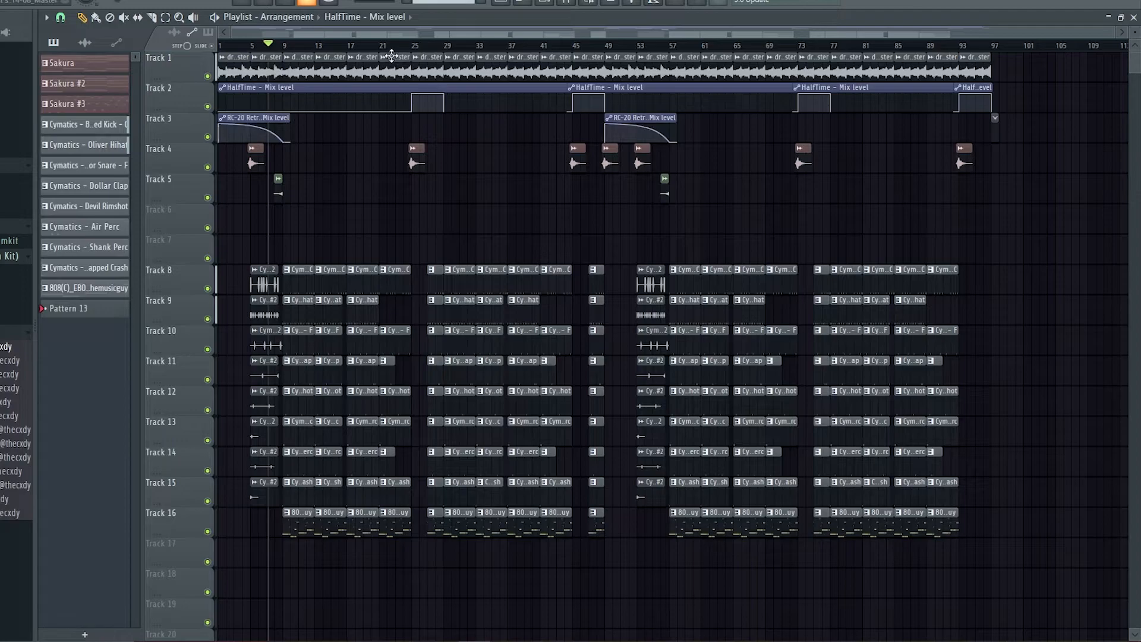
- Examine the repeated melody clips on Track 1 and the HalfTime mix level automation on Track 2 of the arrangement
scroll(324, 122, "up", 5)
left_click_drag(348, 32, 85, 42)
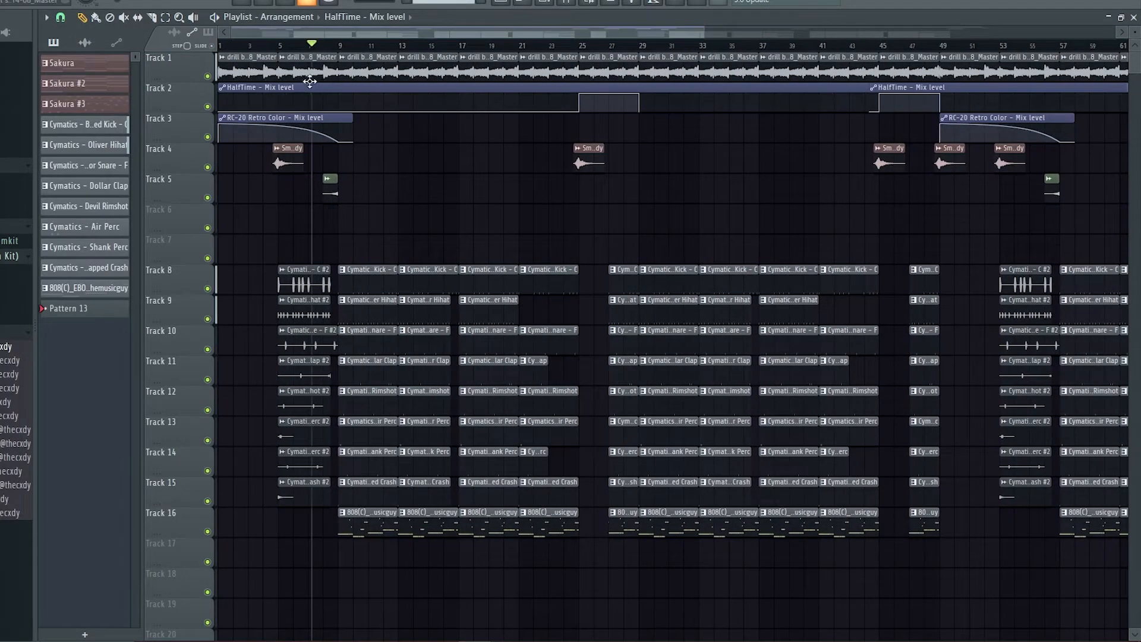
left_click_drag(253, 61, 646, 48)
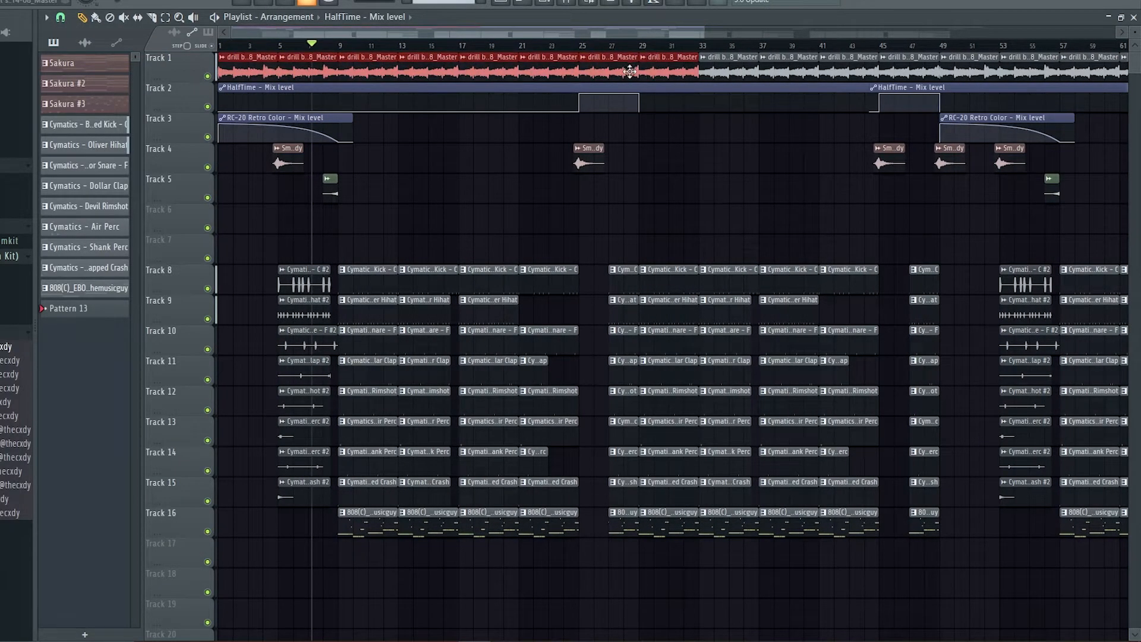
left_click(591, 87)
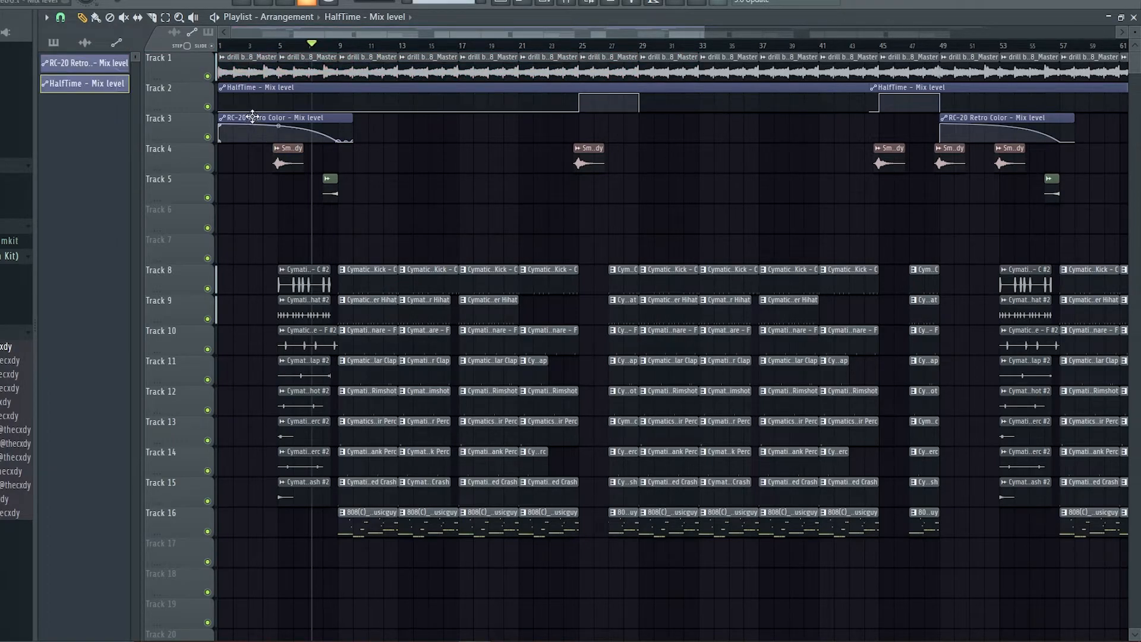
- Inspect the RC-20 Retro Color settings on the recorded melody's mixer track and return to the playlist
key("F9")
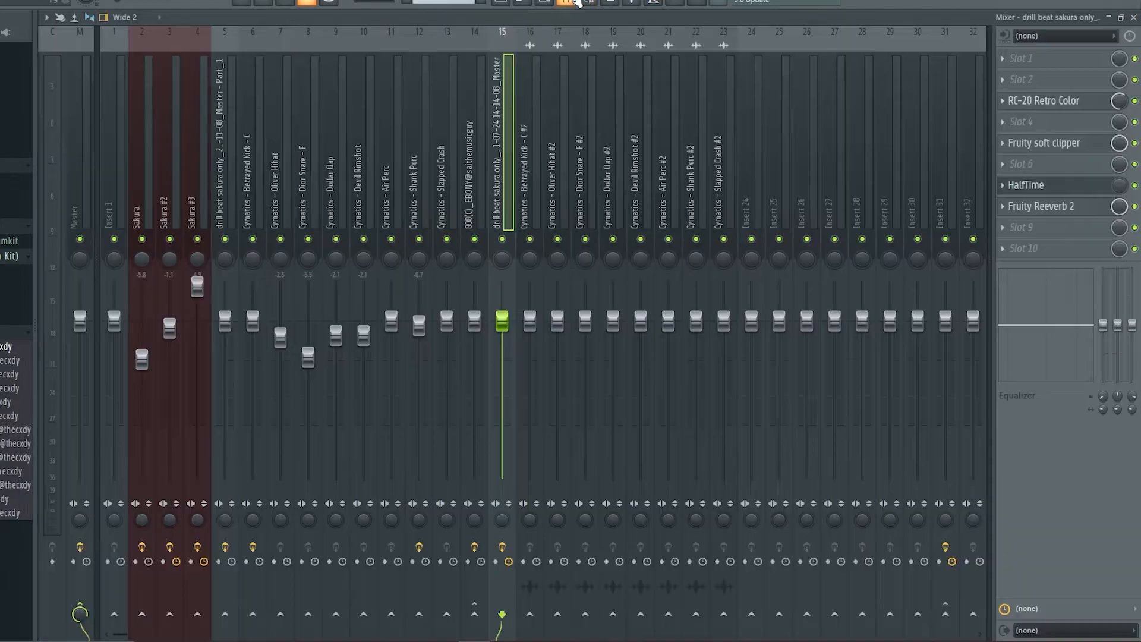
left_click(1030, 107)
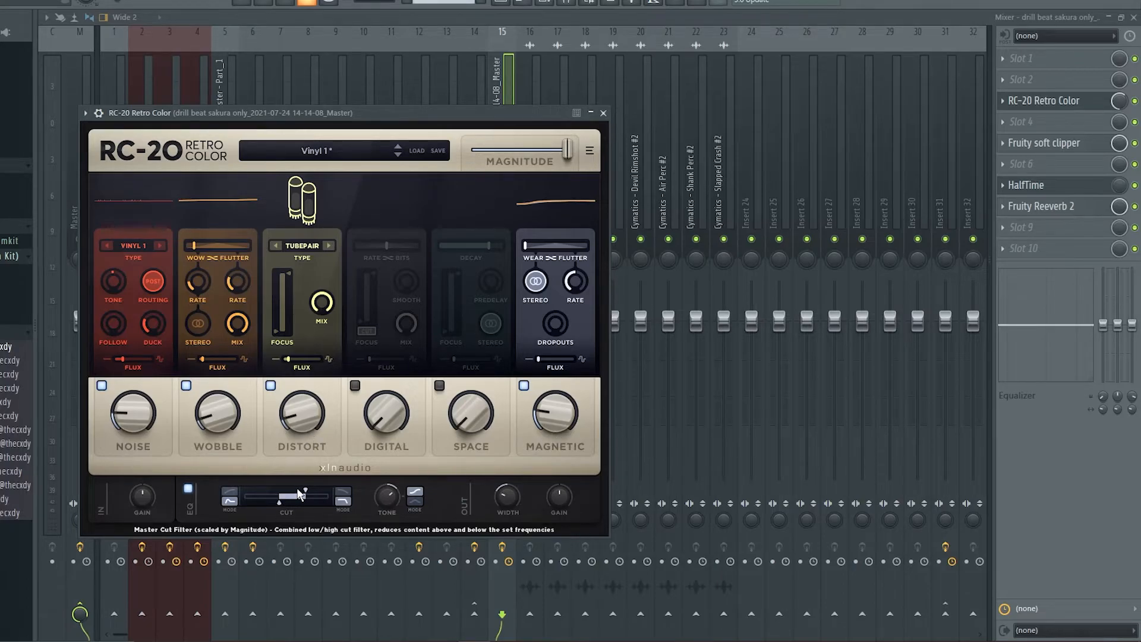
left_click(501, 3)
- Select the intro's audio drum clips on Tracks 8 to 15, starting at bar 5
left_click(307, 45)
left_click_drag(307, 47, 362, 95)
scroll(291, 164, "up", 3)
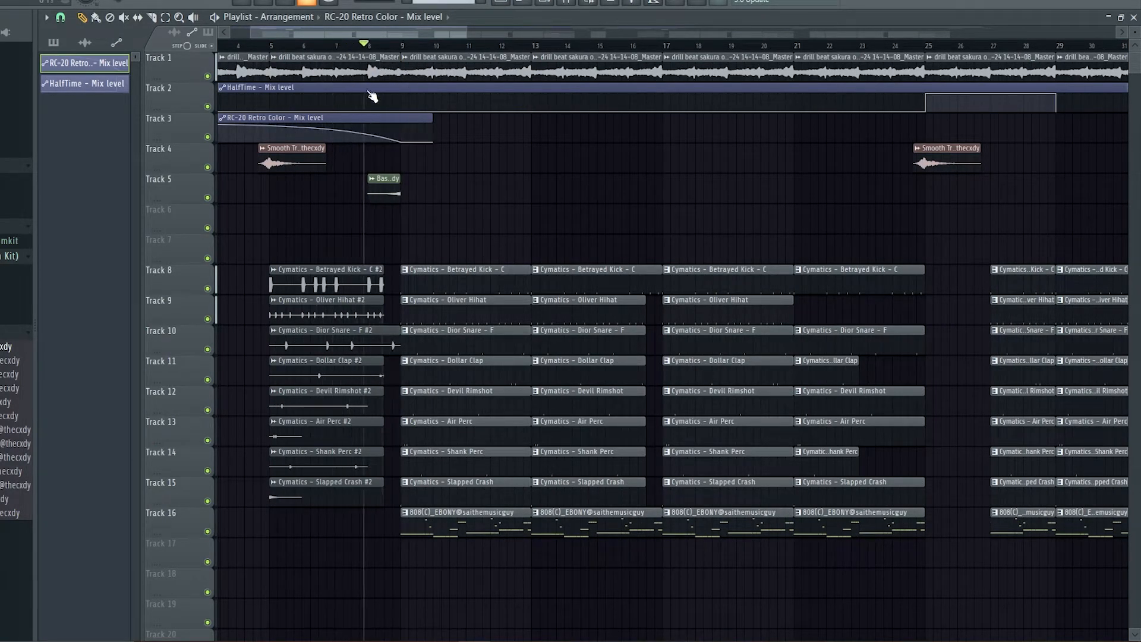
scroll(364, 224, "down", 5)
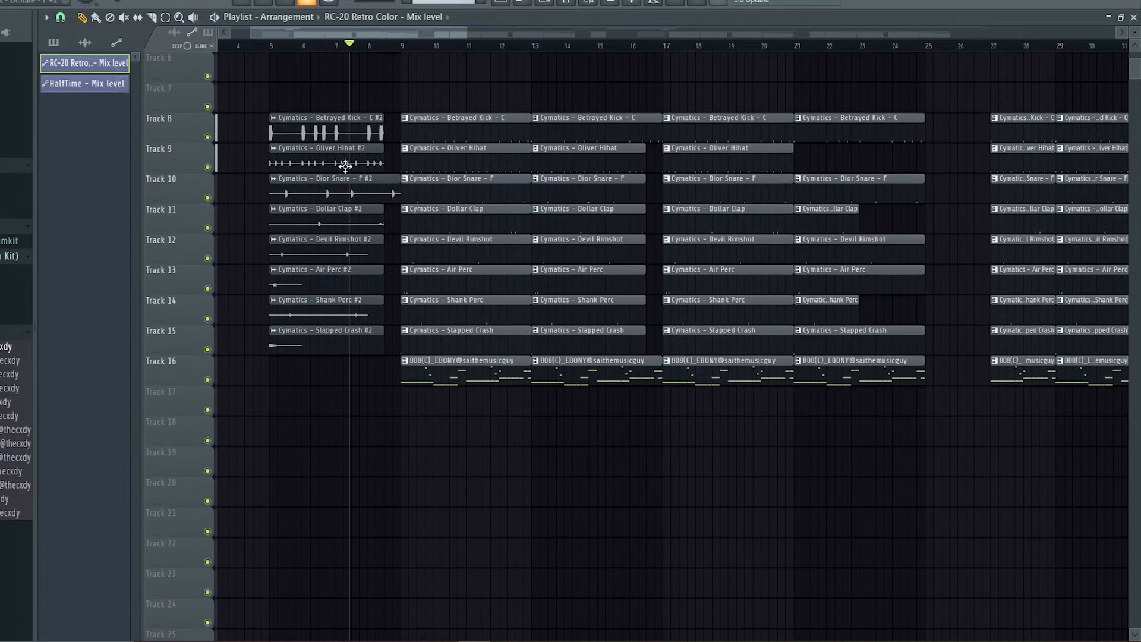
left_click_drag(318, 105, 364, 374)
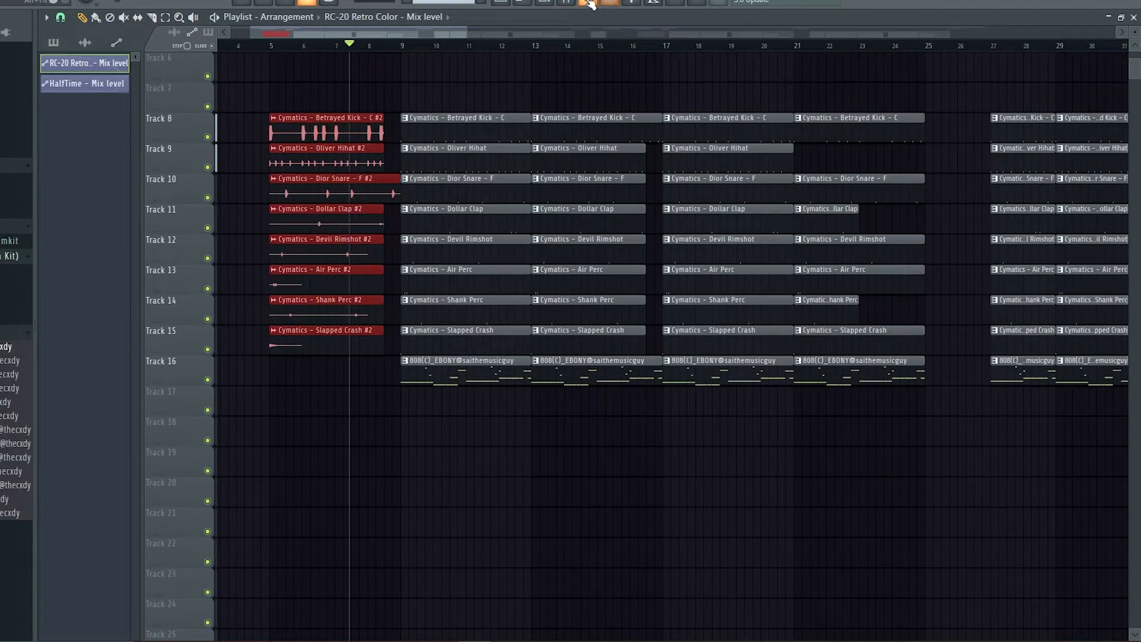
- Inspect RC-20 Retro Color and Fruity Parametric EQ 2 on mixer insert 31, and return to the playlist
left_click(566, 3)
left_click(948, 89)
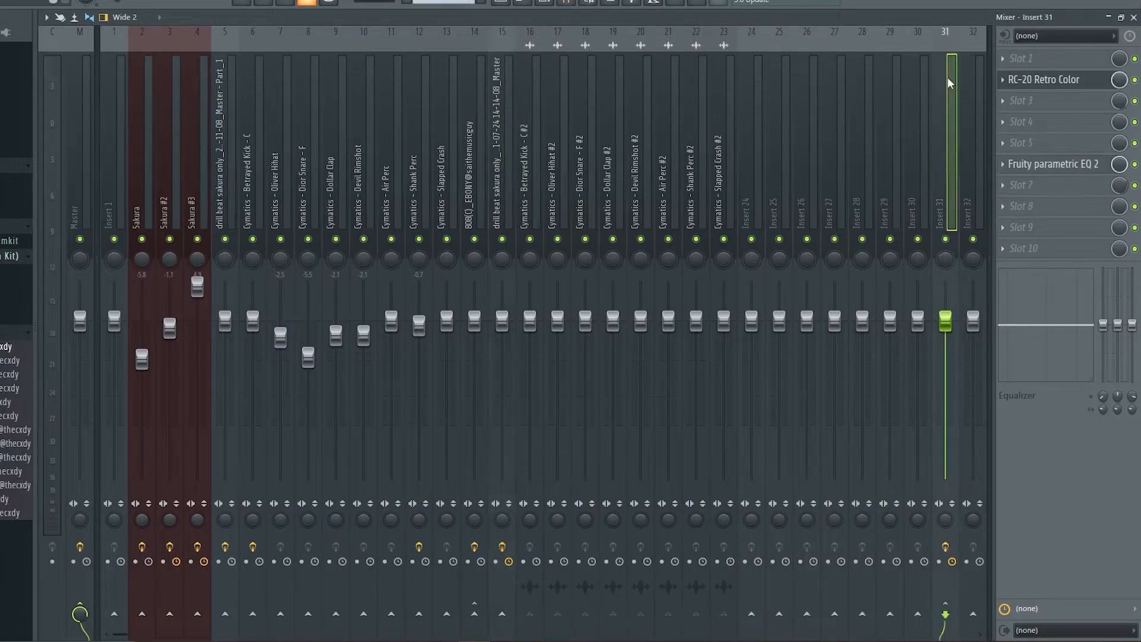
left_click(1043, 80)
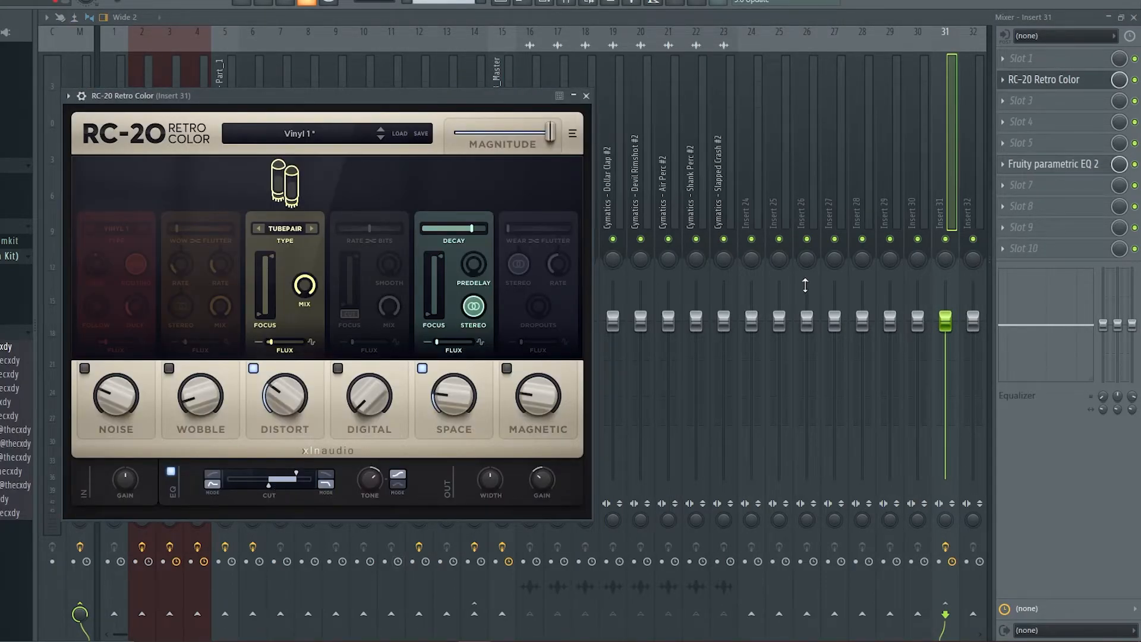
left_click(1052, 164)
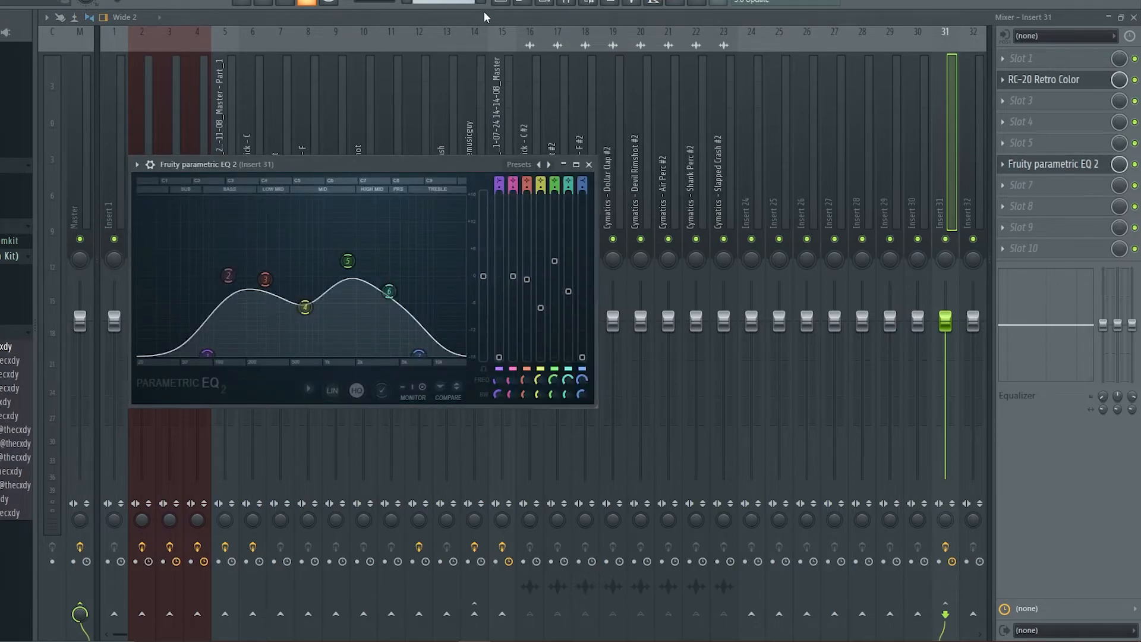
left_click(500, 3)
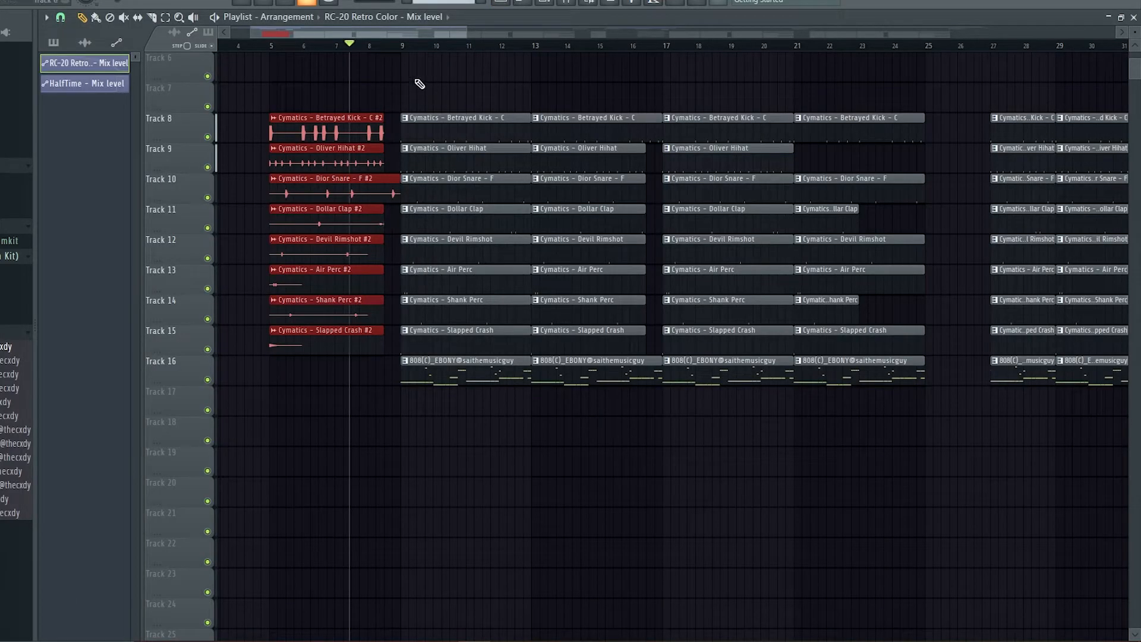
- Examine the transition effect clips placed along Tracks 4 and 5 between the sections of the arrangement
scroll(399, 85, "up", 4)
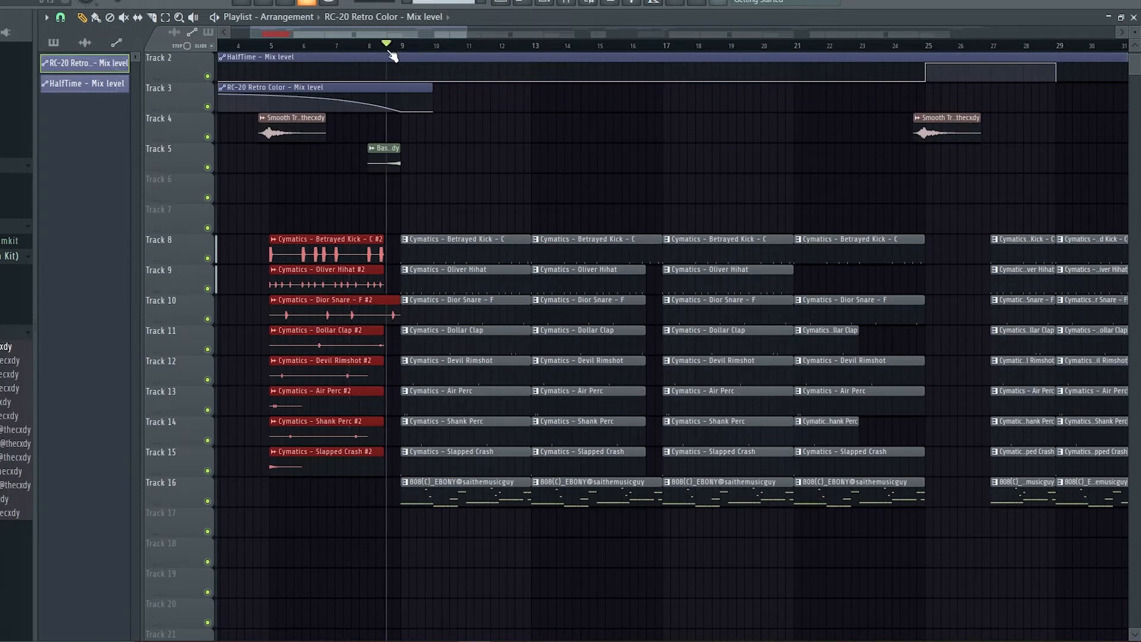
left_click_drag(408, 202, 243, 145)
scroll(244, 145, "down", 6)
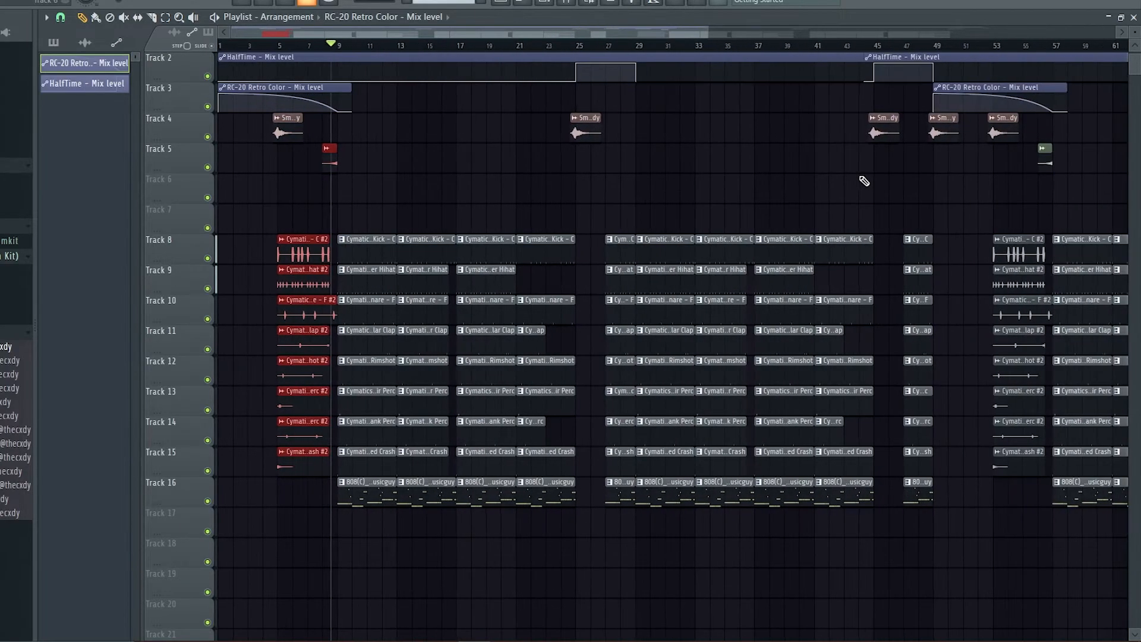
left_click_drag(438, 113, 899, 158)
scroll(899, 157, "down", 2)
left_click_drag(802, 114, 479, 163)
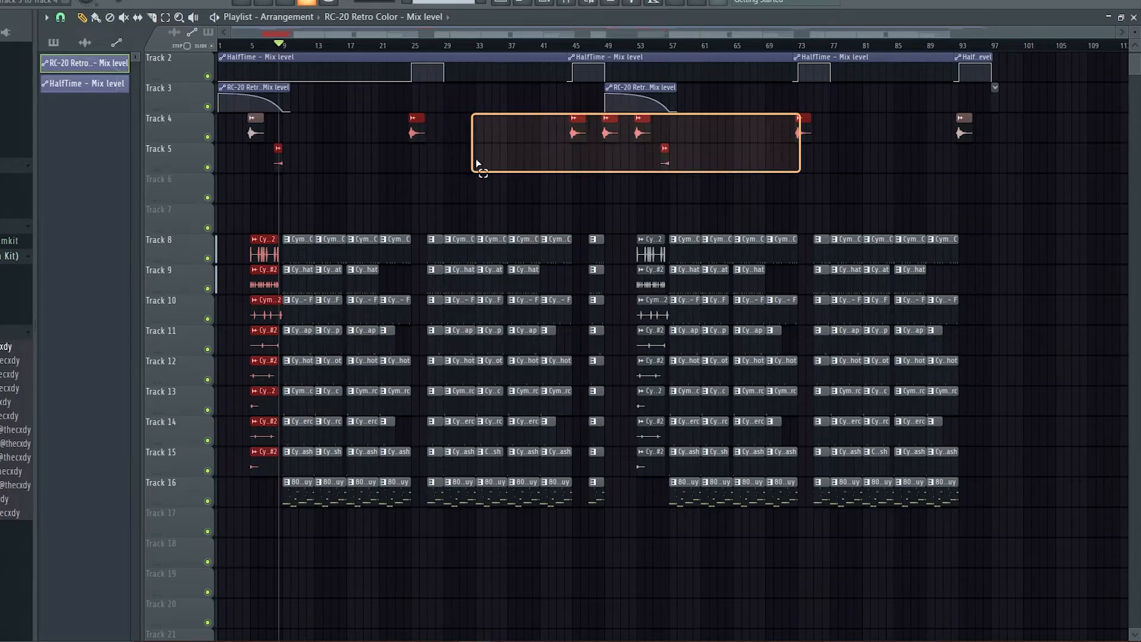
left_click(732, 171)
right_click(789, 171)
scroll(293, 224, "up", 3)
- Select the drum and 808 pattern clips on Tracks 8 to 16 from bar 9 to bar 21
left_click_drag(293, 224, 315, 496)
left_click_drag(376, 218, 382, 603)
scroll(381, 416, "up", 3)
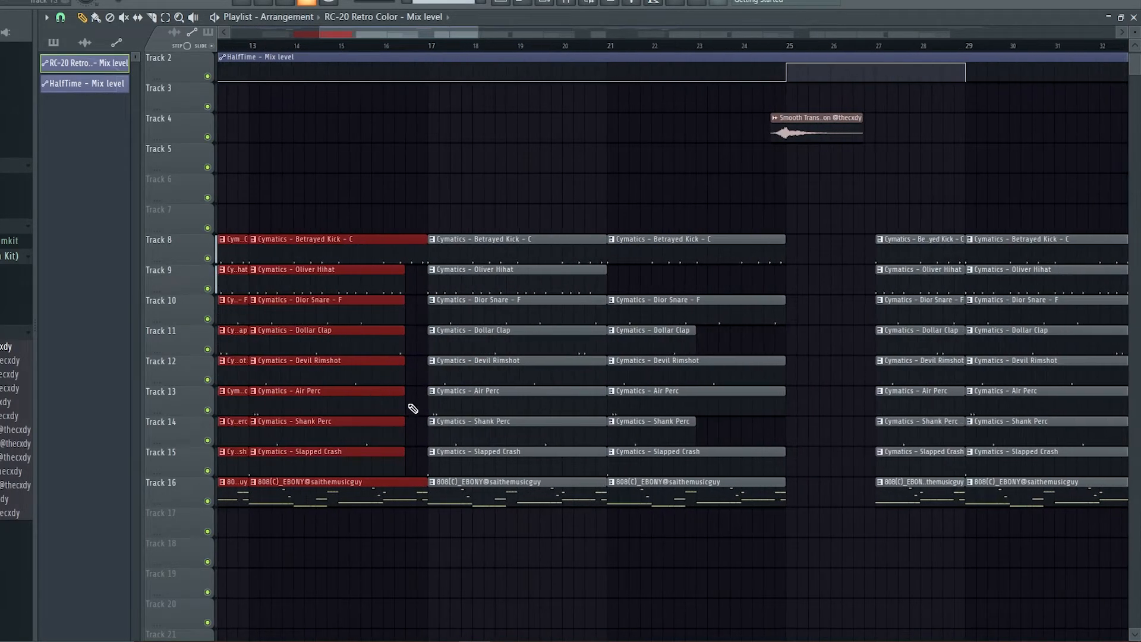
scroll(425, 399, "down", 3)
left_click_drag(474, 212, 469, 603)
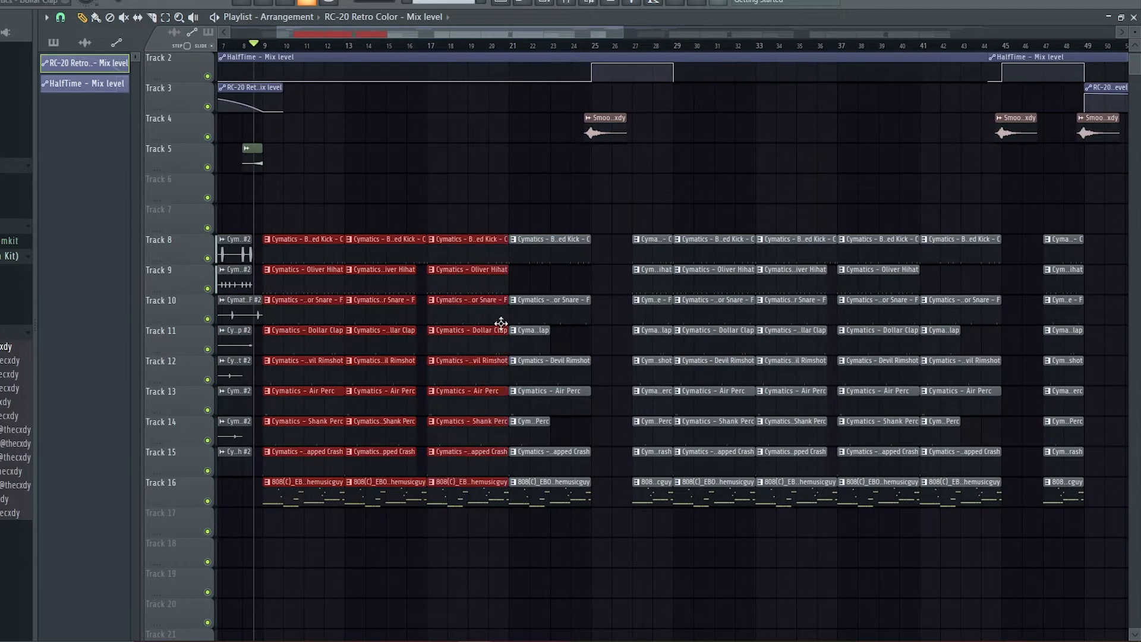
- Examine the drum dropouts from bar 21, the half-time break at bar 25 and the sections that follow
scroll(600, 370, "up", 3)
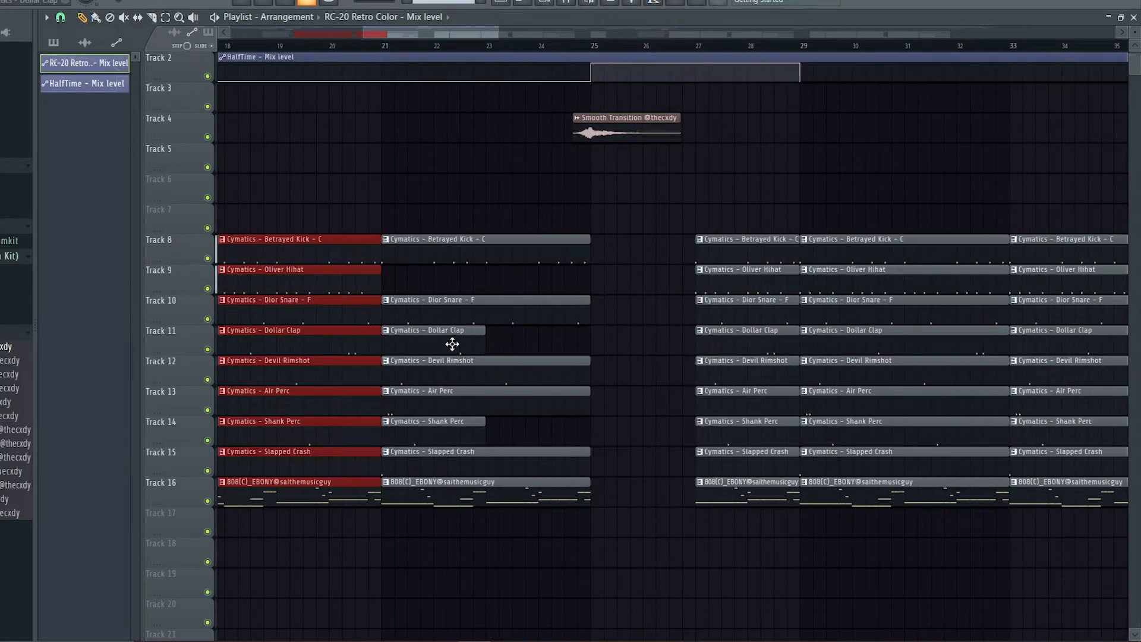
scroll(460, 364, "down", 4)
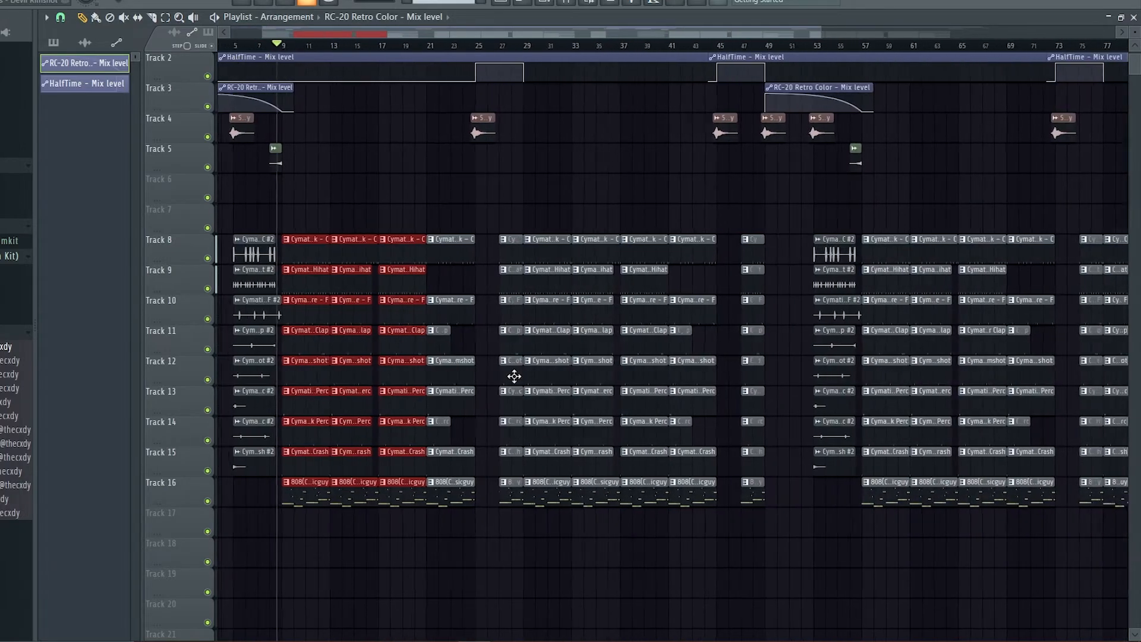
scroll(517, 270, "up", 1)
scroll(502, 331, "up", 3)
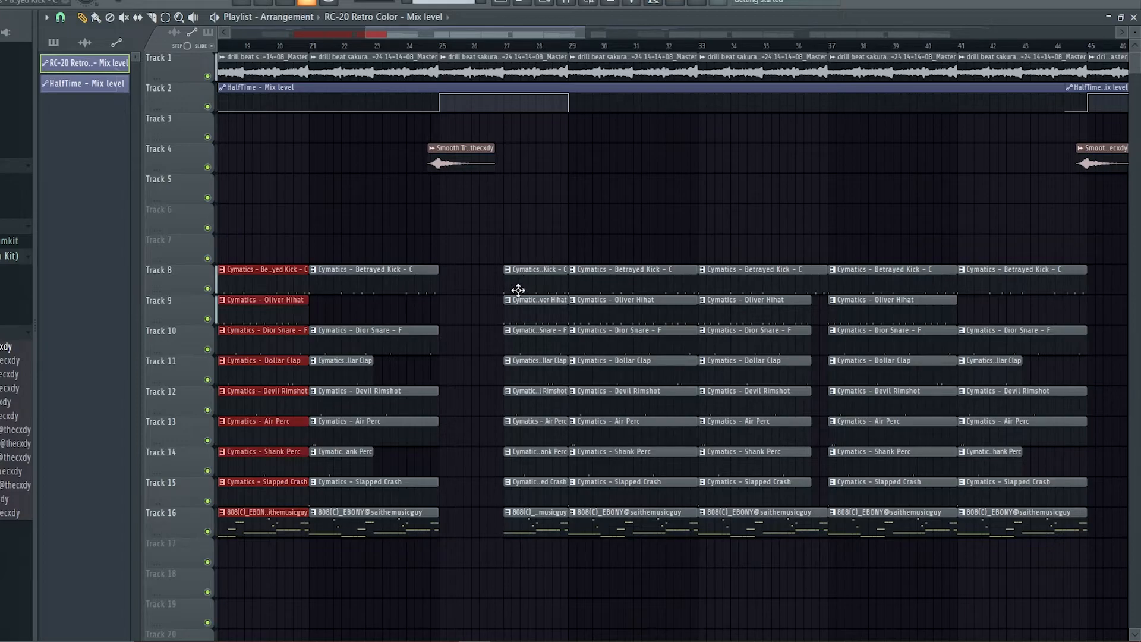
scroll(665, 250, "down", 4)
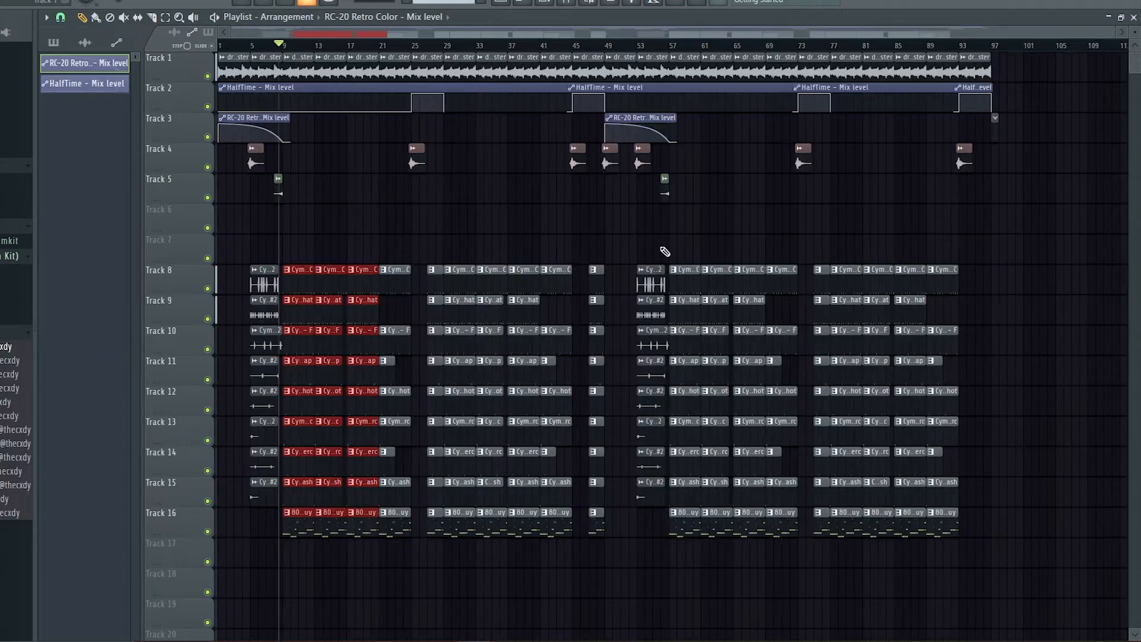
scroll(621, 473, "up", 3)
scroll(621, 473, "down", 3)
- Clear the clip selection and move the playhead to the start of the song
left_click_drag(321, 237, 380, 625)
left_click_drag(321, 264, 380, 586)
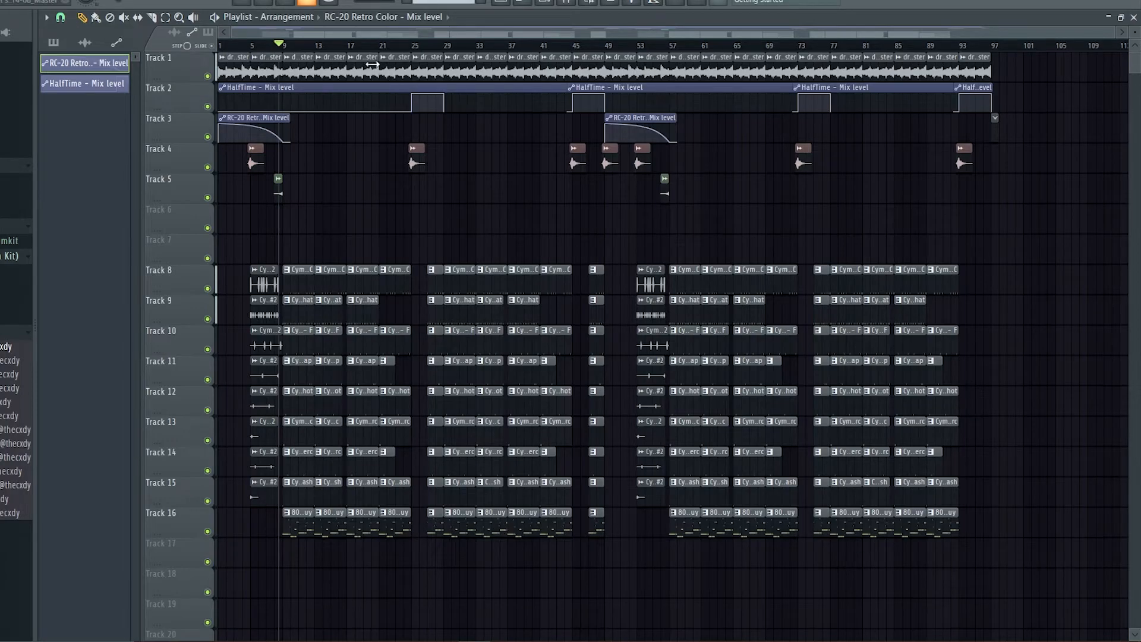
left_click_drag(277, 43, 220, 44)
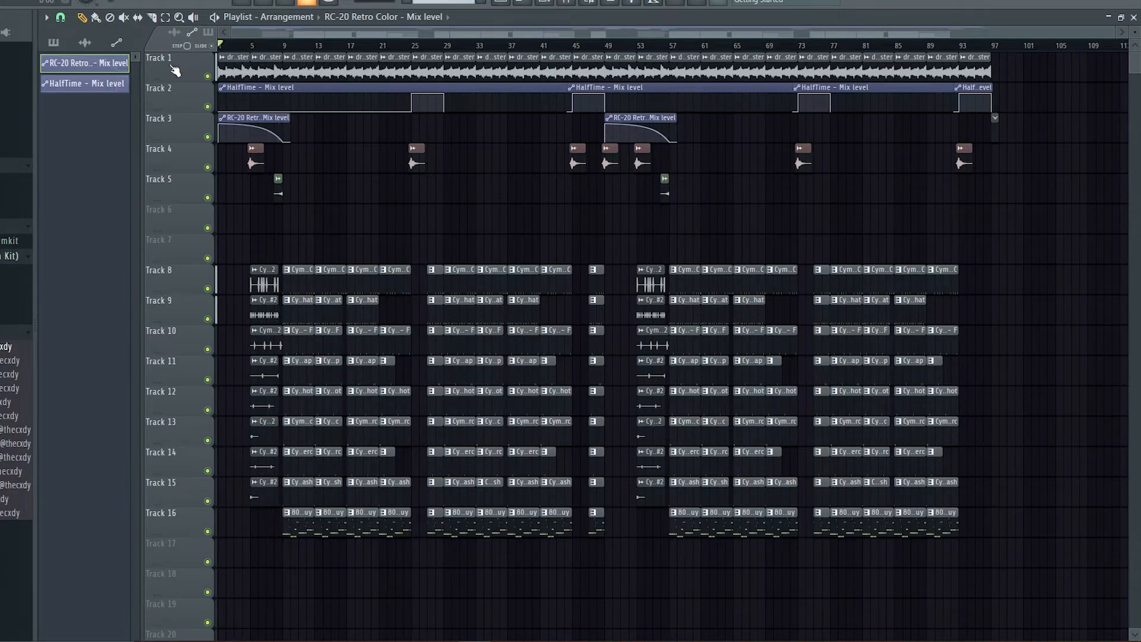
- Check the effect slots of the individual drum, 808 and melody tracks in the mixer
left_click(575, 3)
left_click(700, 172)
left_click(364, 166)
left_click(504, 165)
left_click(279, 169)
left_click(447, 170)
left_click(419, 167)
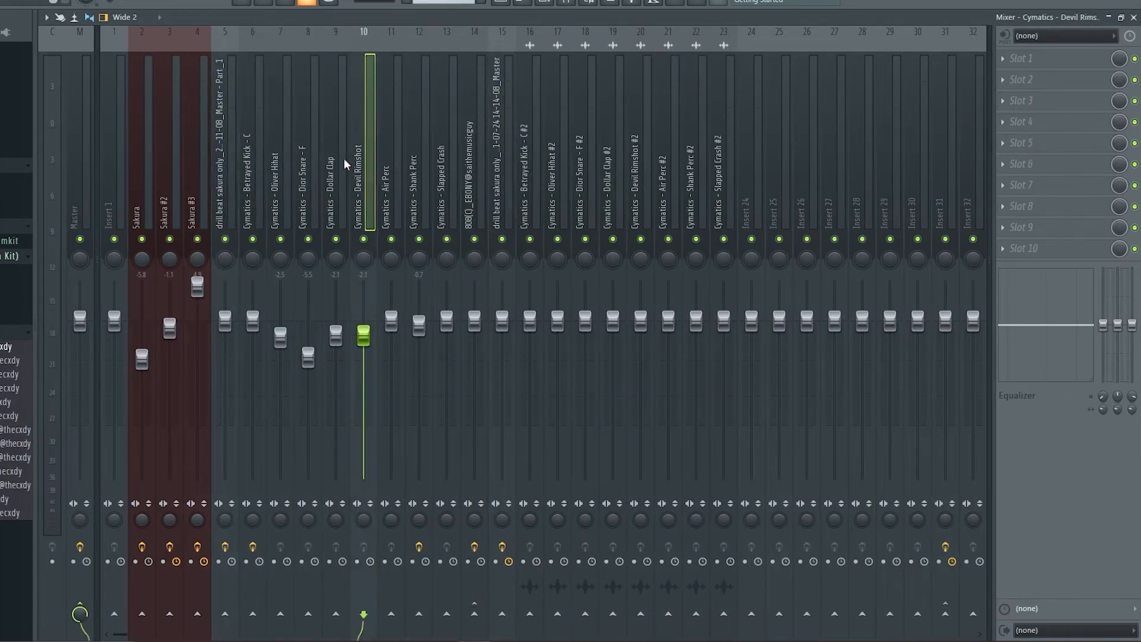
left_click(529, 170)
- Return to the playlist, select the bar 5 audio drum clips and play the arrangement from the start
key("F9")
left_click_drag(259, 236, 271, 594)
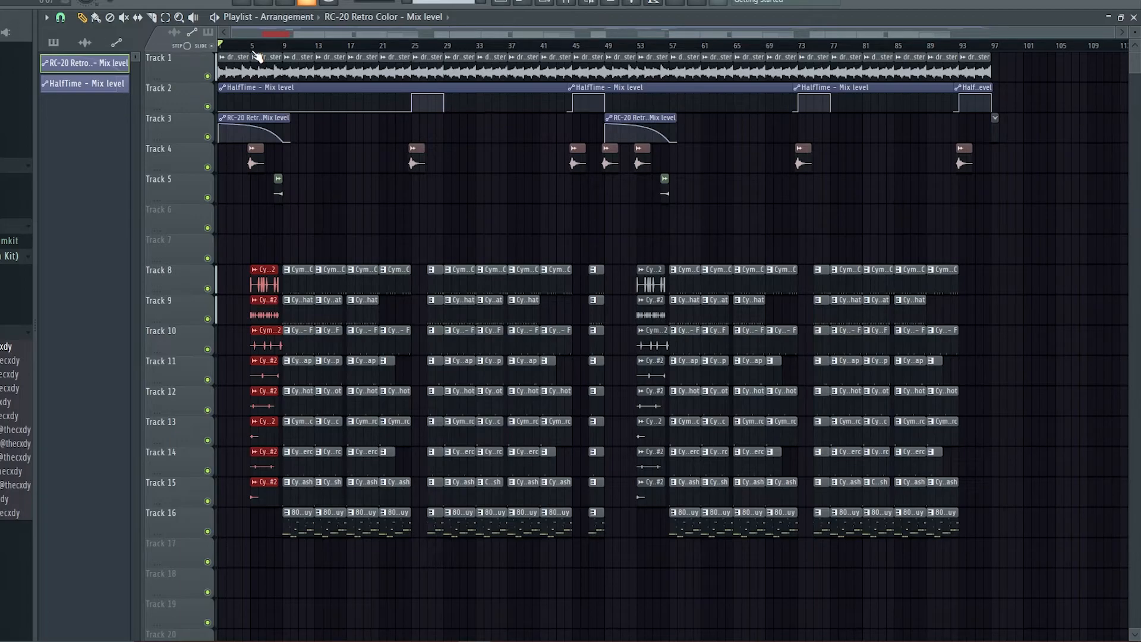
key("space")
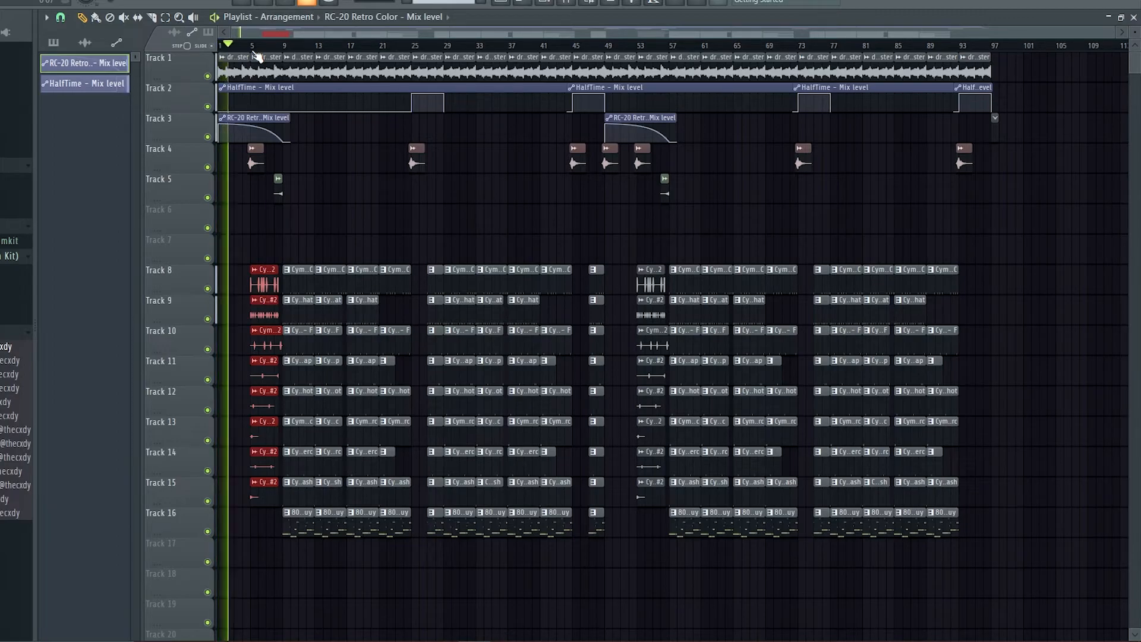